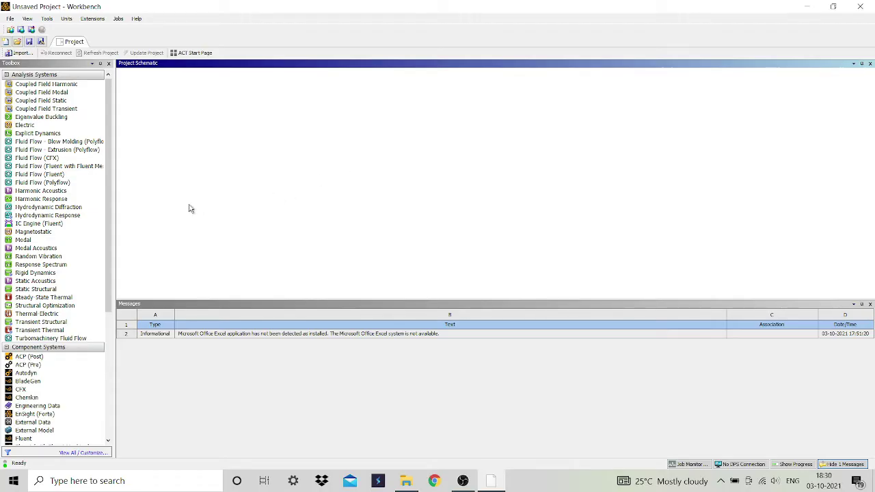
- Add a Fluid Flow (Fluent) analysis system to the project schematic and open its Geometry in SpaceClaim
click(54, 175)
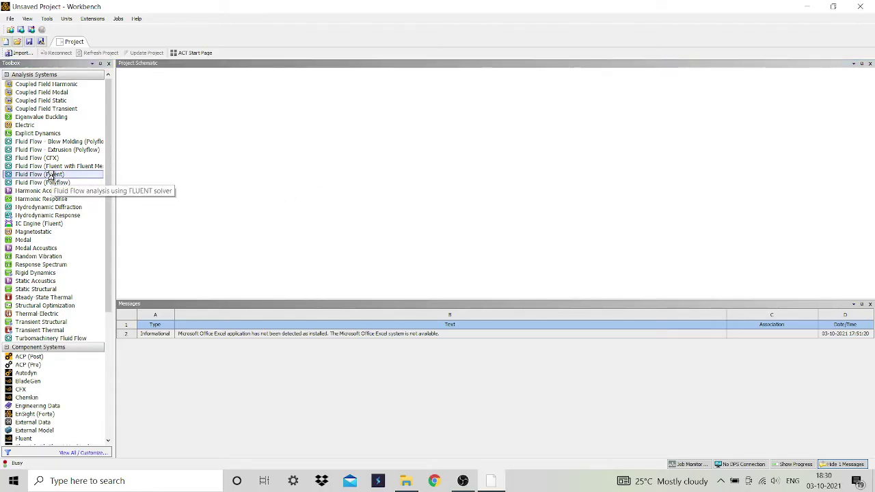
double_click(54, 175)
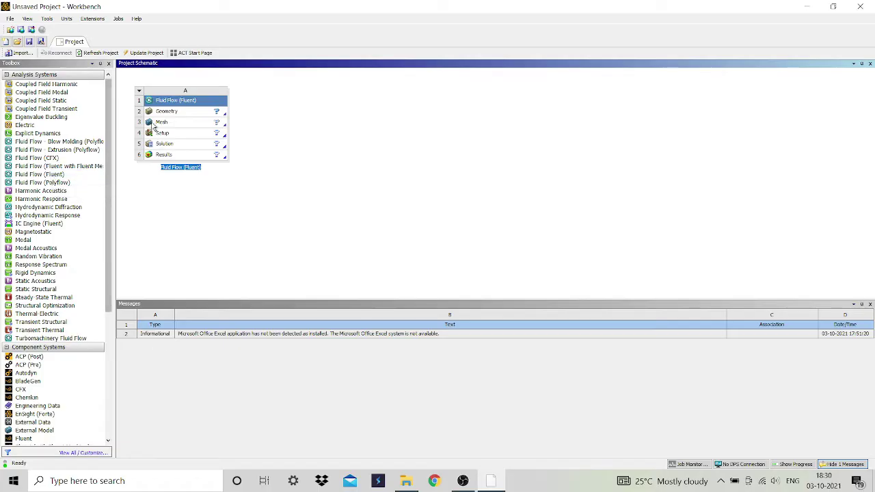
double_click(191, 113)
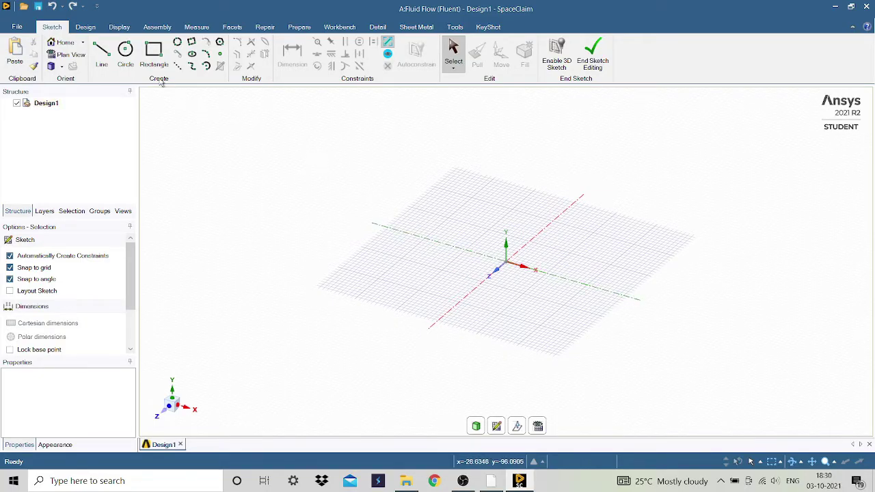
- Sketch a circle with a 200 mm diameter centred on the origin
click(126, 55)
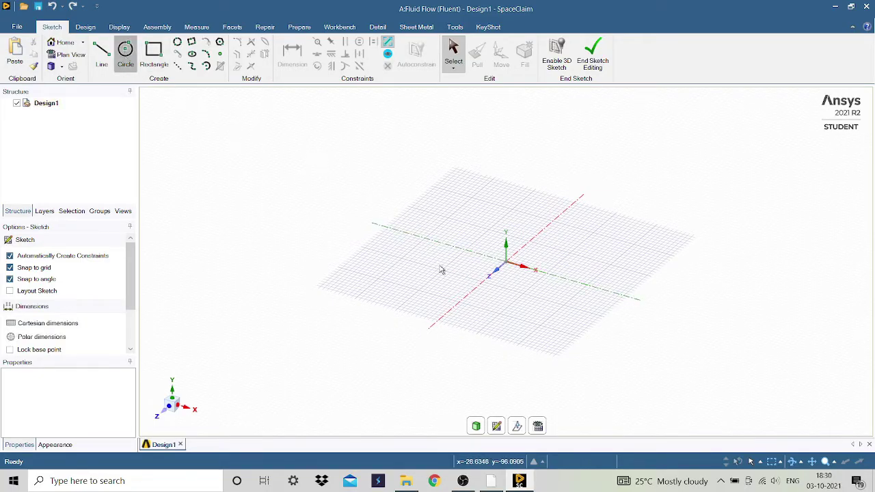
click(505, 265)
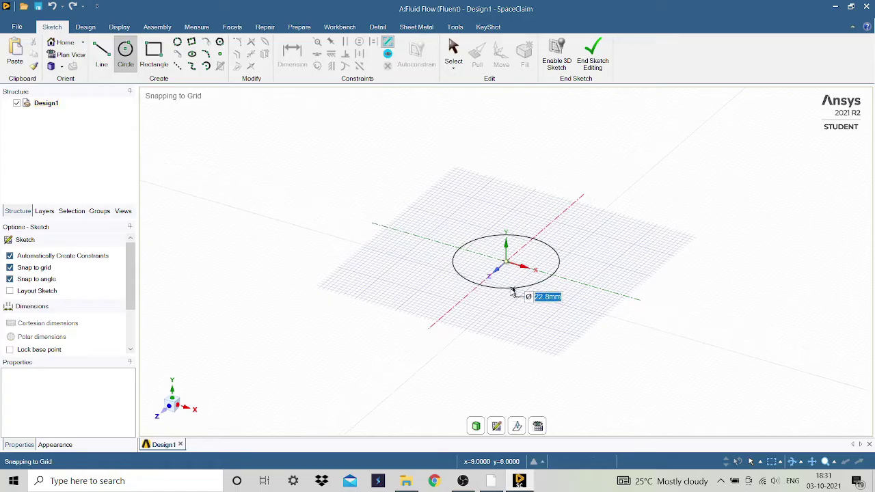
text(200)
key(Return)
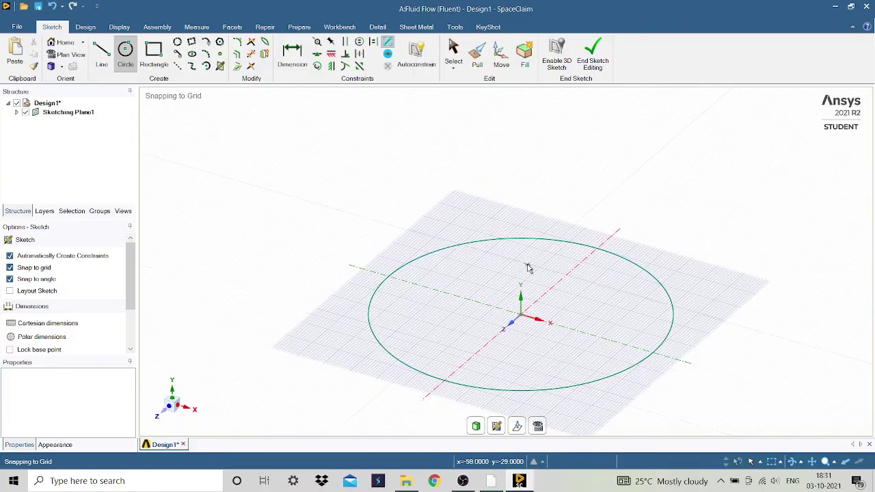
- Pull the circle upward into a solid cylinder and extend its top face by 3000 mm
click(479, 63)
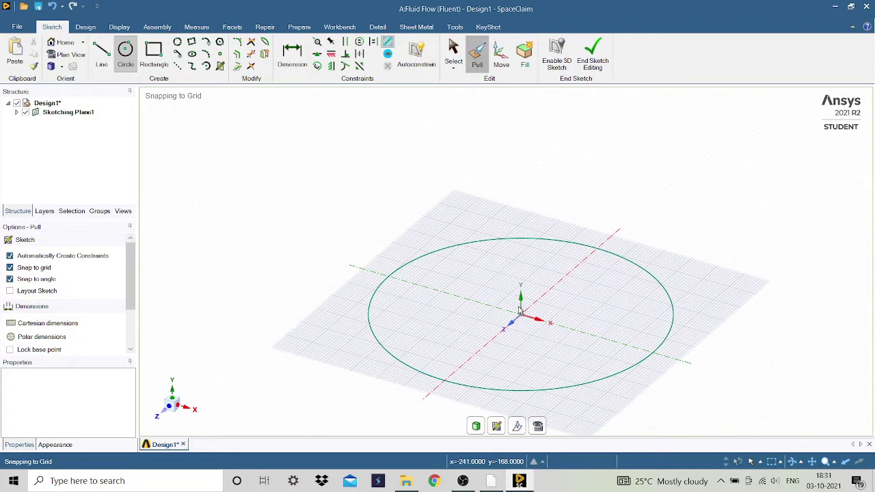
drag(516, 290, 516, 244)
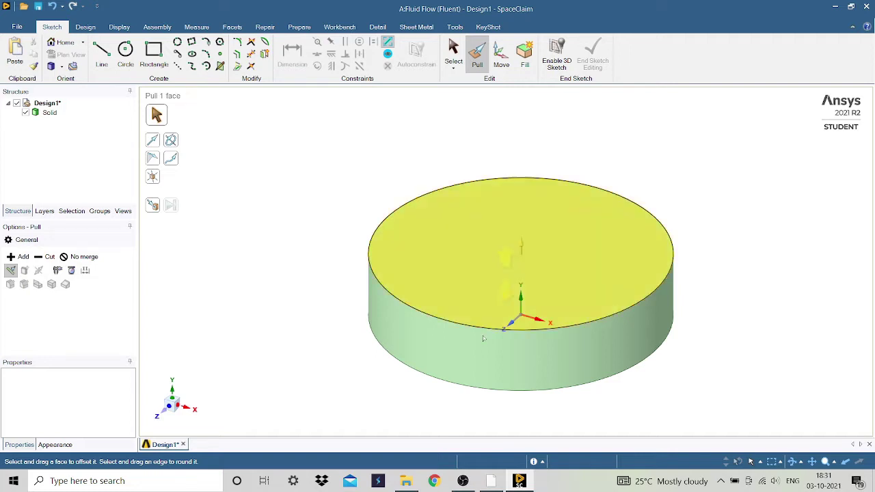
click(522, 291)
drag(523, 283, 521, 263)
text(30)
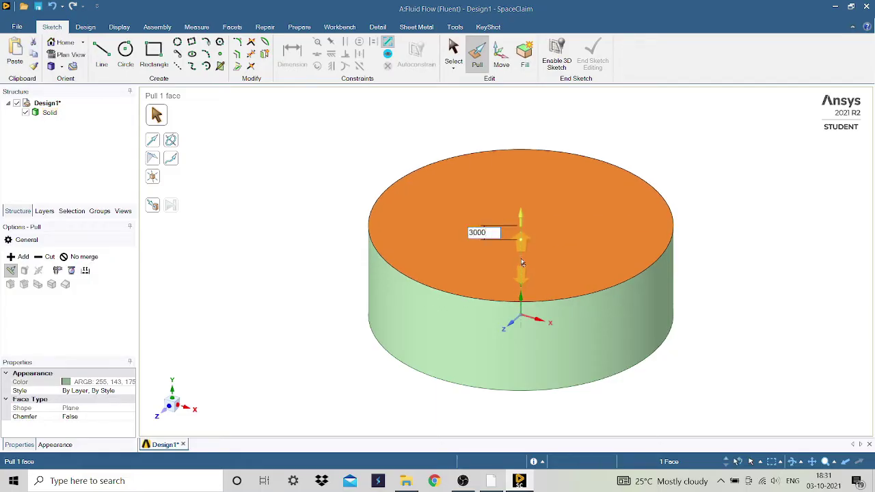
text(00)
key(Return)
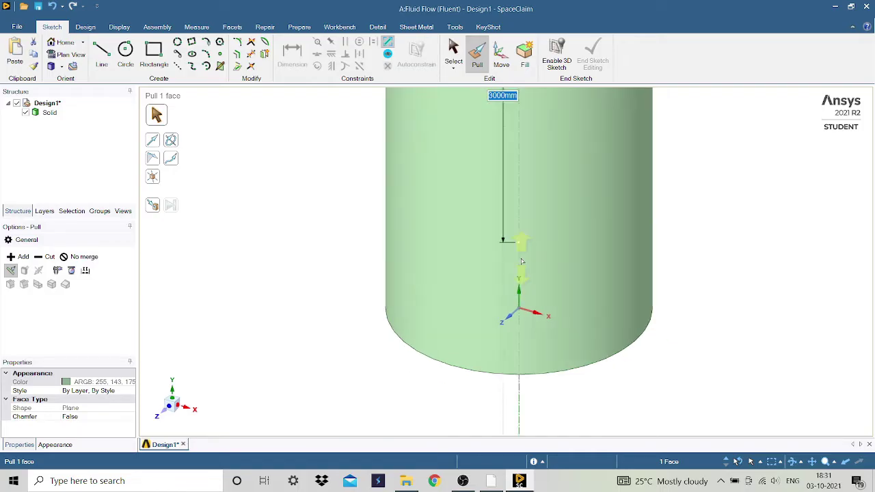
- Examine the extruded cylinder lying horizontally along its full length
scroll(547, 299, down, 3)
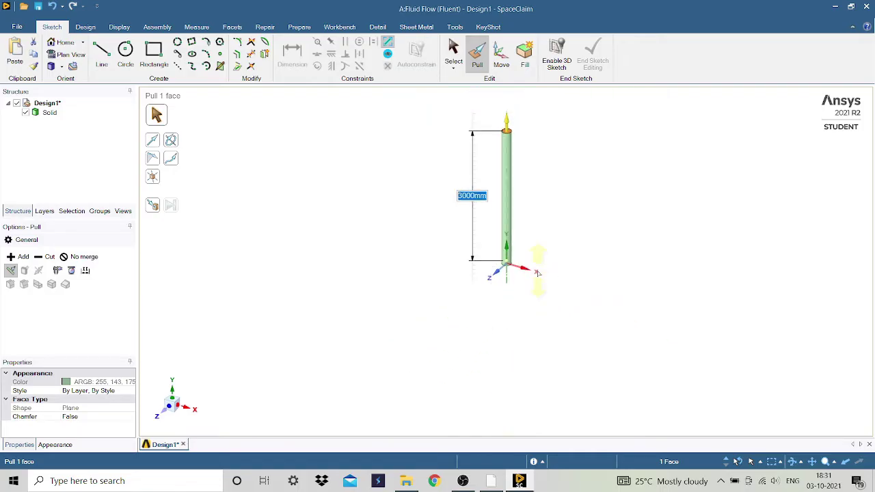
middle_drag(537, 265, 555, 308)
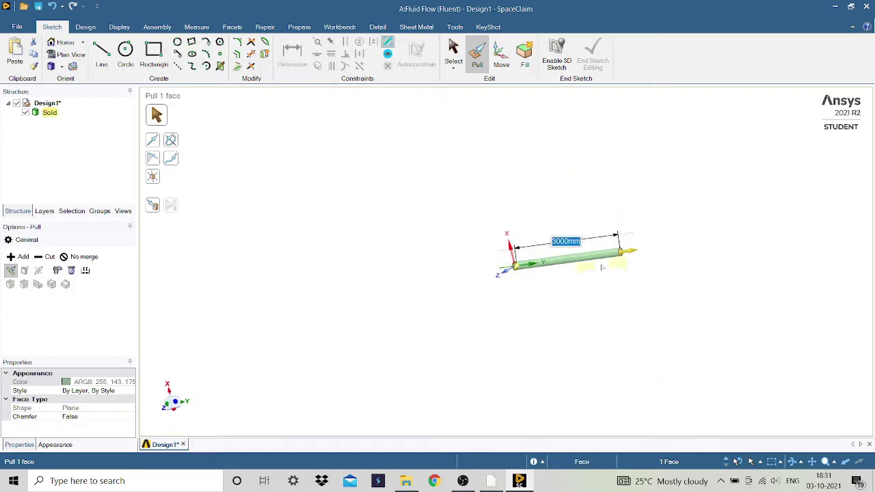
scroll(532, 293, up, 5)
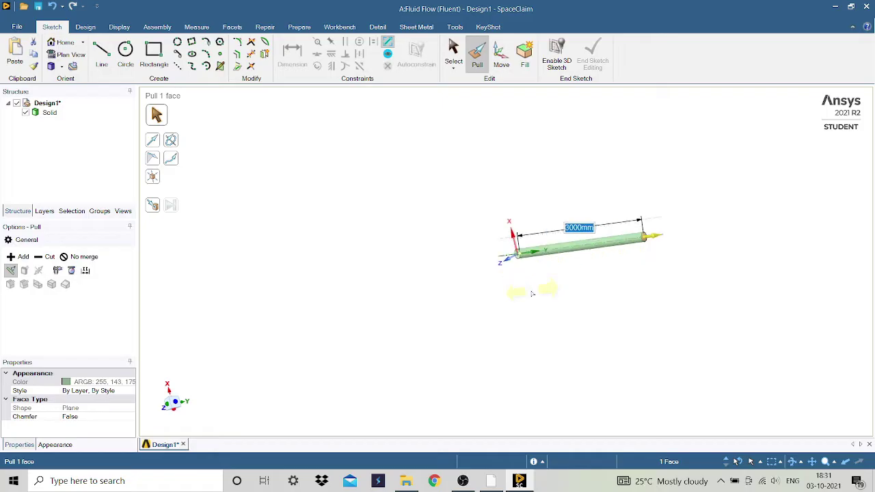
click(813, 463)
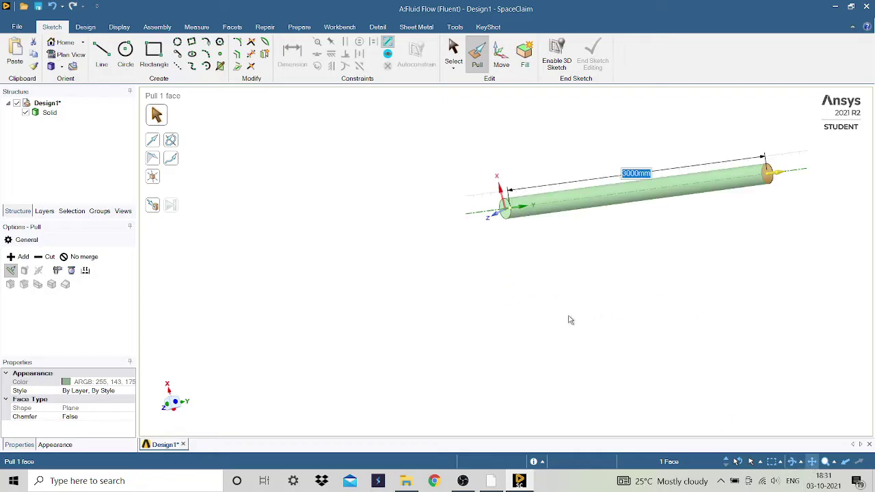
drag(570, 319, 531, 318)
scroll(477, 273, down, 3)
scroll(476, 273, up, 3)
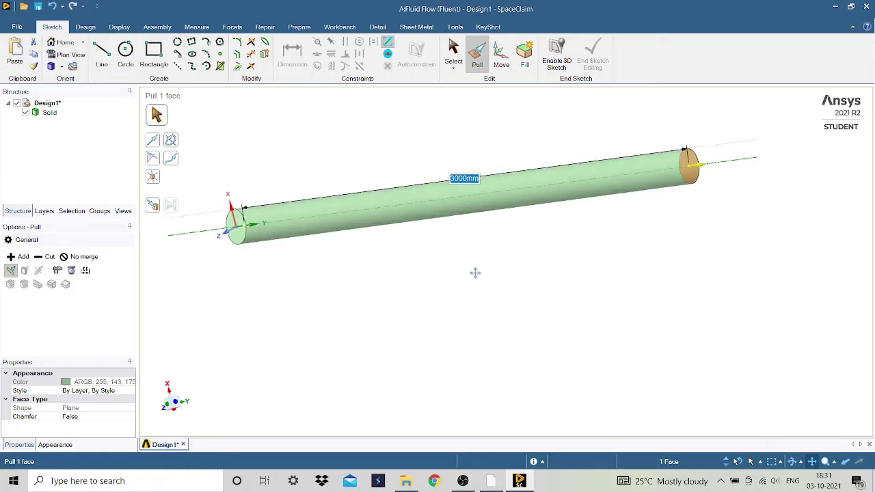
scroll(475, 273, down, 1)
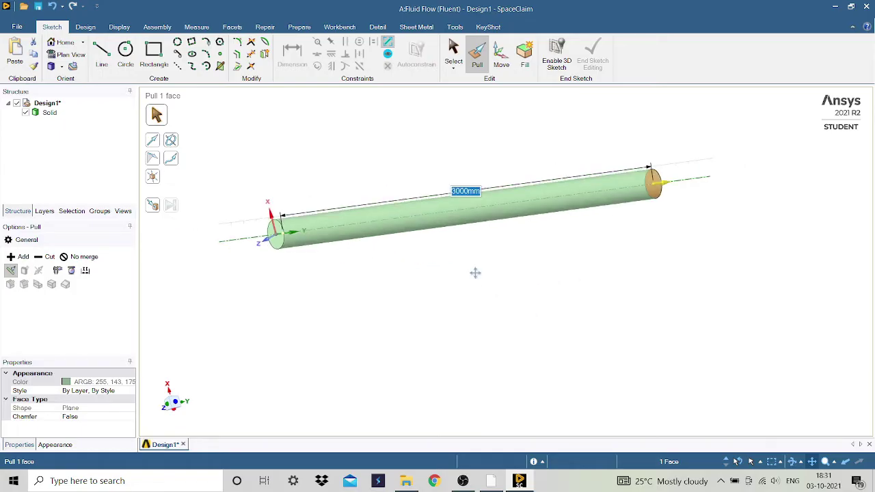
click(812, 461)
- Close the geometry editor and open the Mesh cell of the Fluent system in Ansys Meshing
click(867, 8)
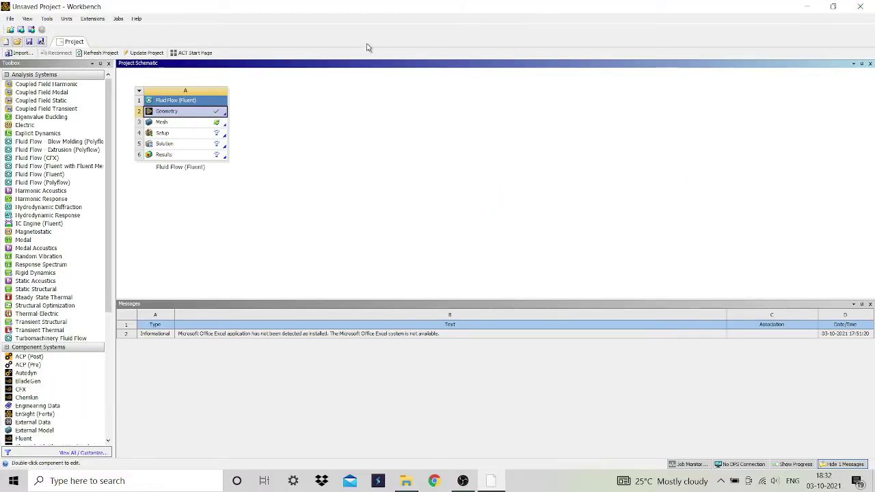
double_click(207, 127)
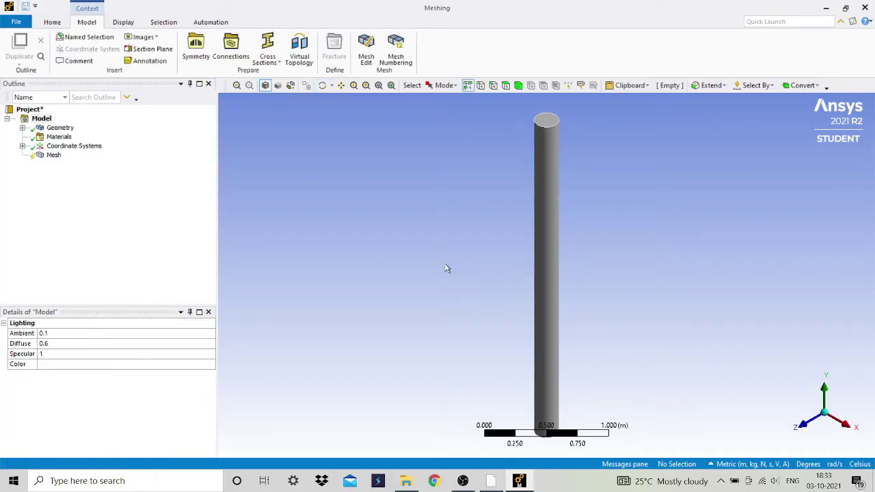
middle_drag(475, 267, 733, 439)
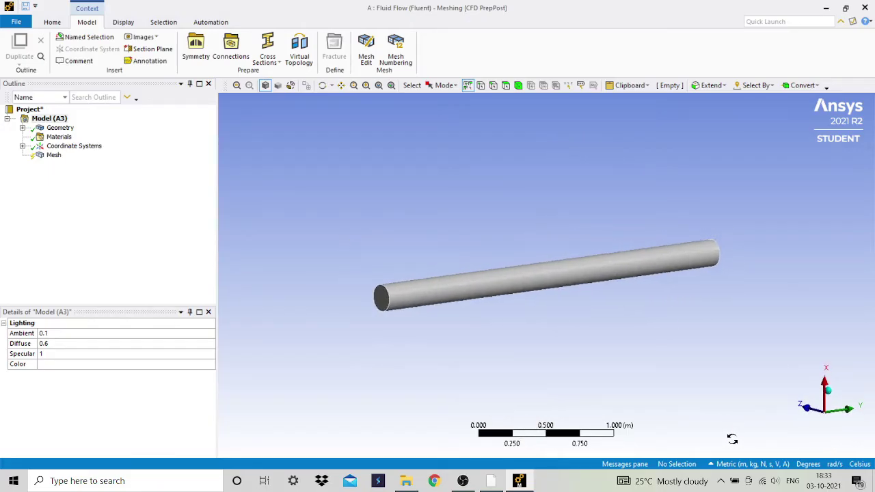
- Insert a mesh method scoped to the cylinder body and set its method to Tetrahedrons
click(53, 156)
right_click(53, 156)
mouse_move(108, 168)
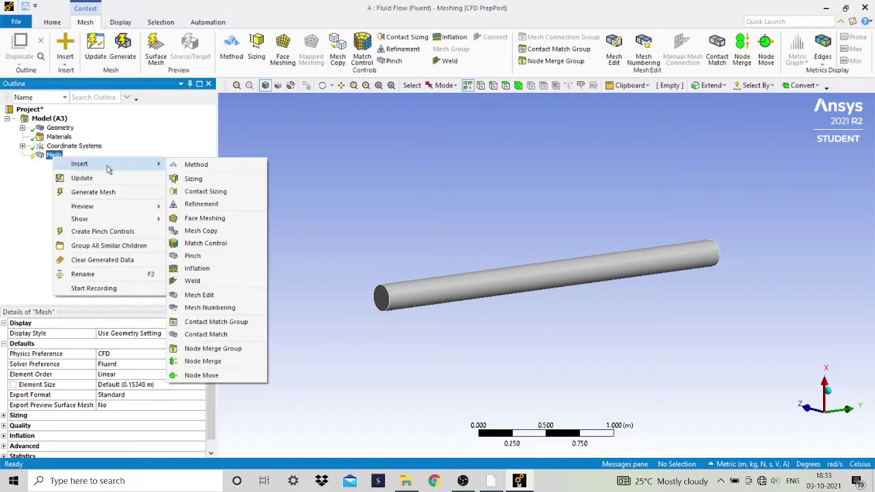
click(193, 171)
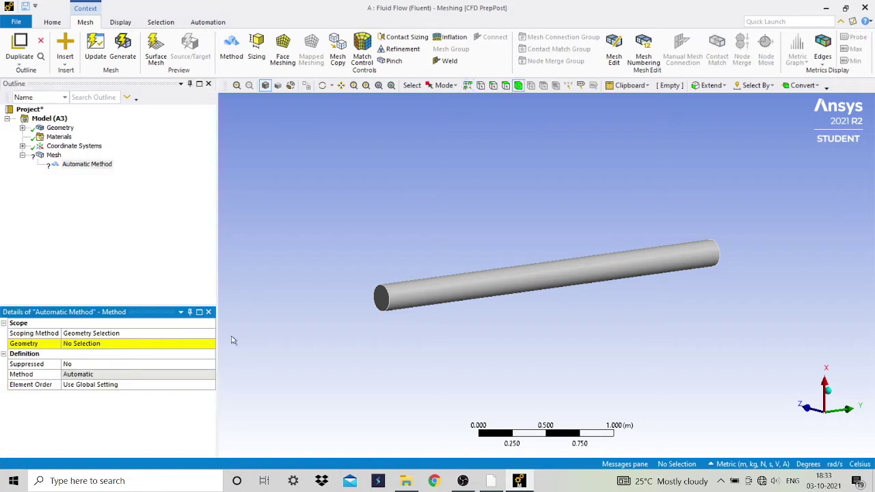
click(451, 296)
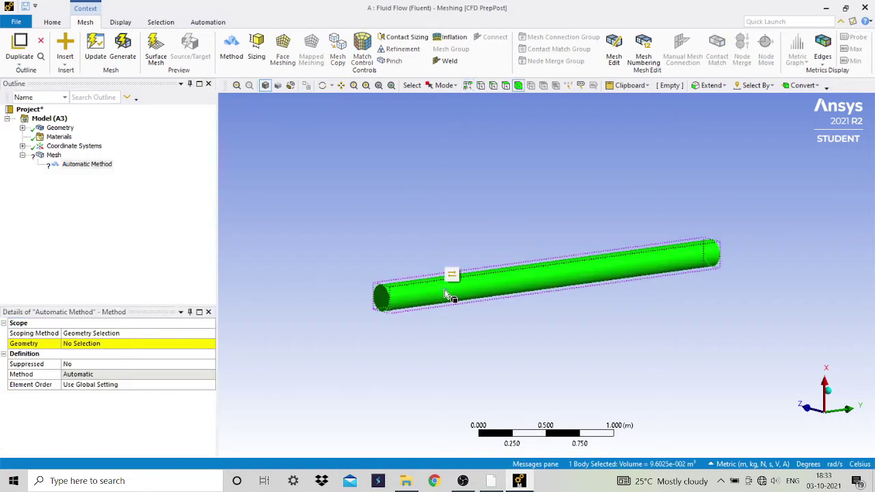
click(108, 344)
click(114, 345)
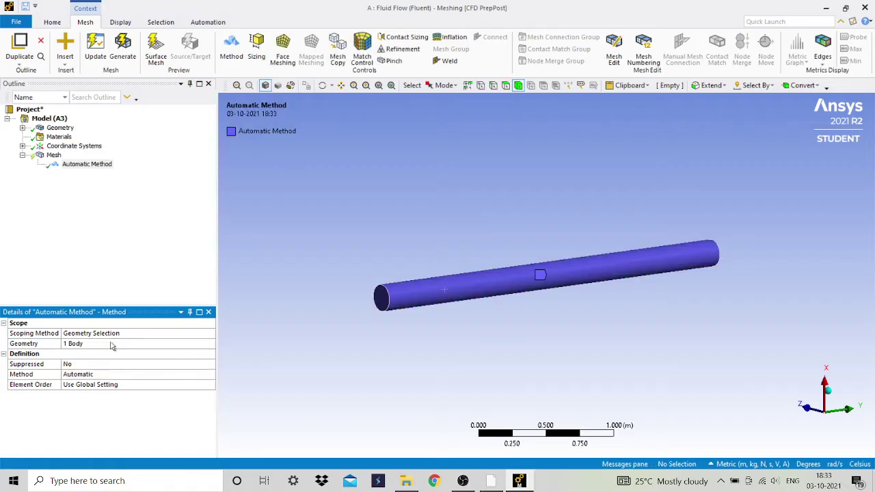
click(190, 375)
click(211, 376)
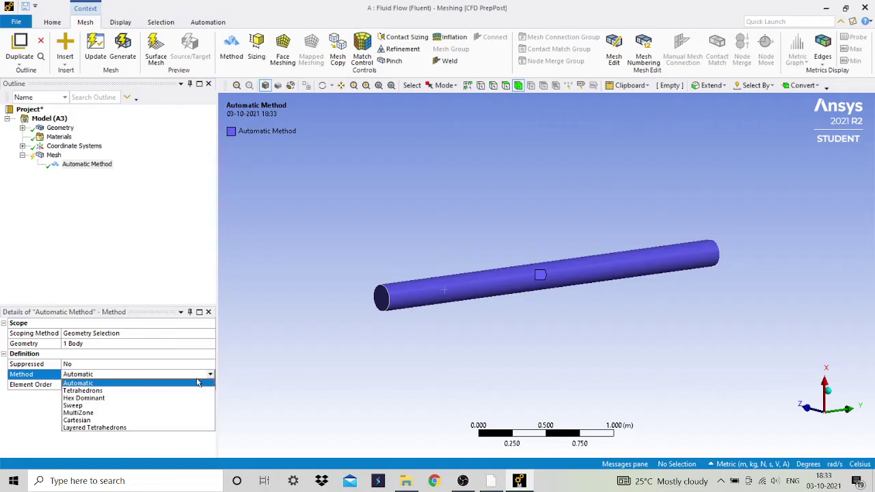
click(144, 391)
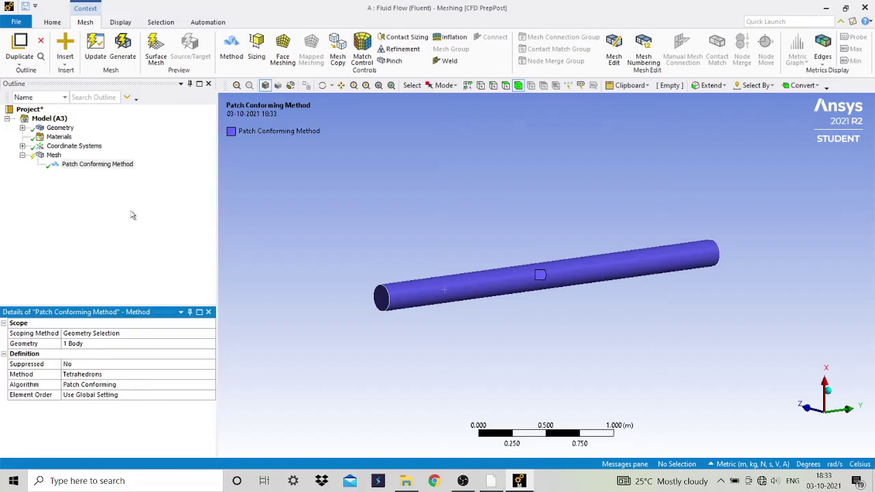
- Generate the tetrahedral mesh on the pipe and inspect it
click(122, 54)
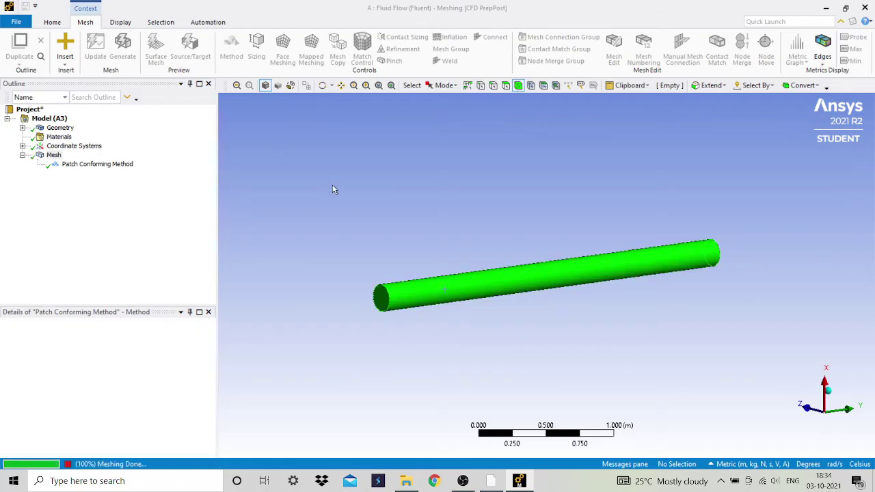
shift+middle_drag(334, 189, 388, 293)
scroll(393, 295, up, 2)
scroll(393, 295, down, 2)
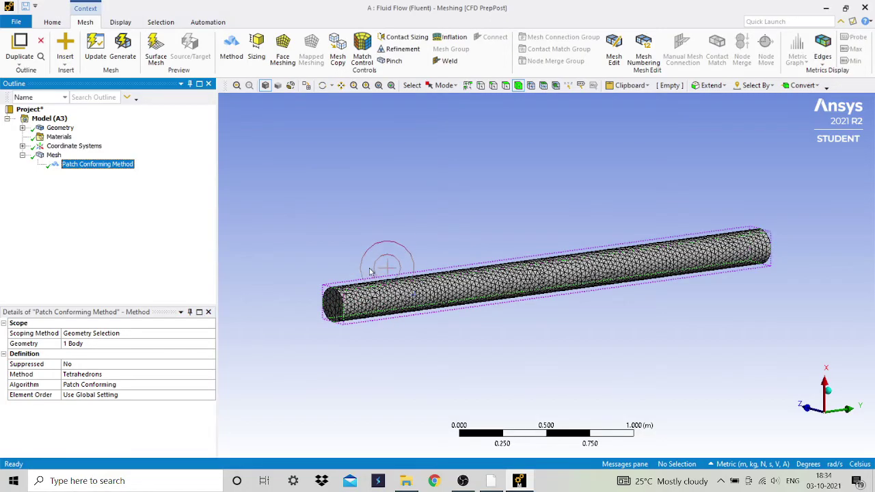
- Create a named selection called inlet on the circular end face at the pipe's origin end
middle_drag(386, 250, 363, 209)
click(339, 315)
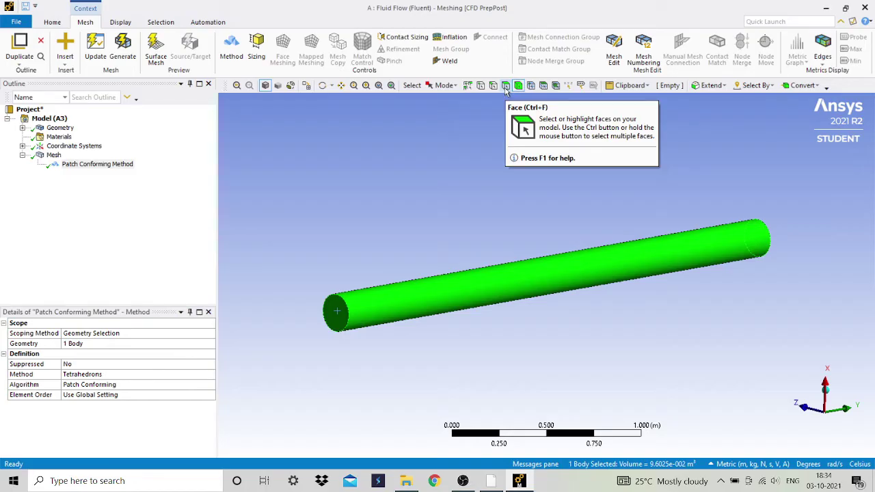
click(507, 89)
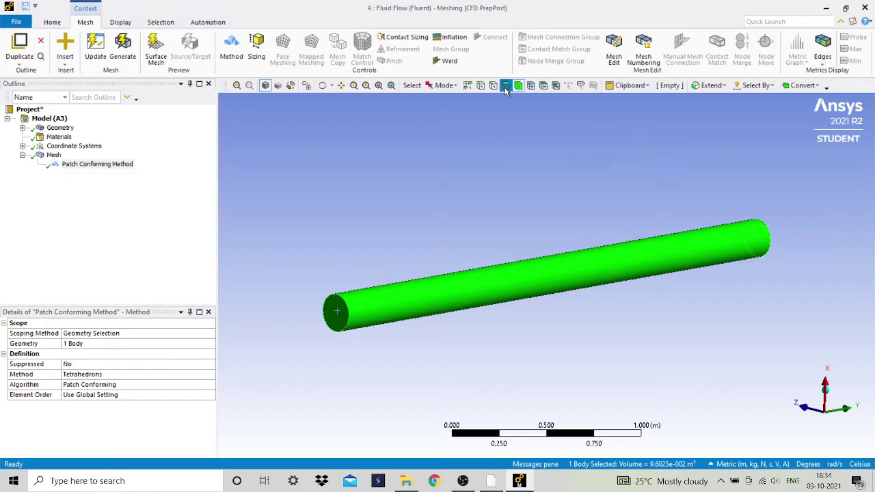
click(333, 319)
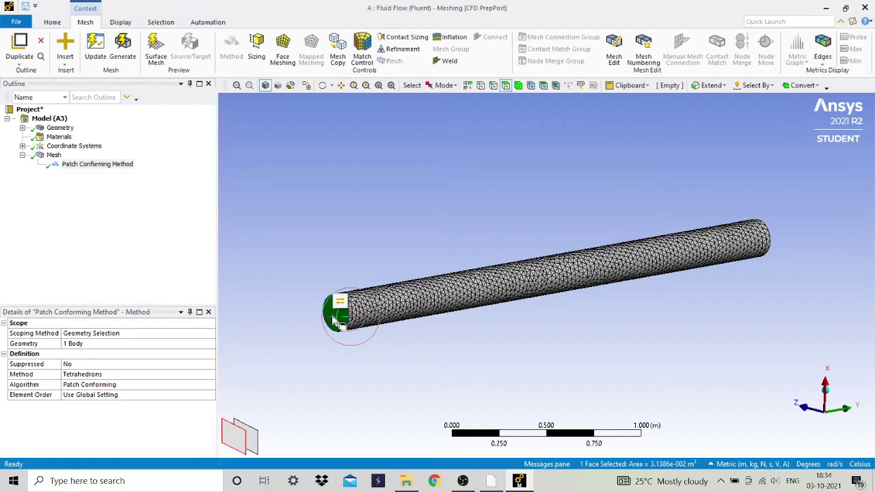
right_click(333, 318)
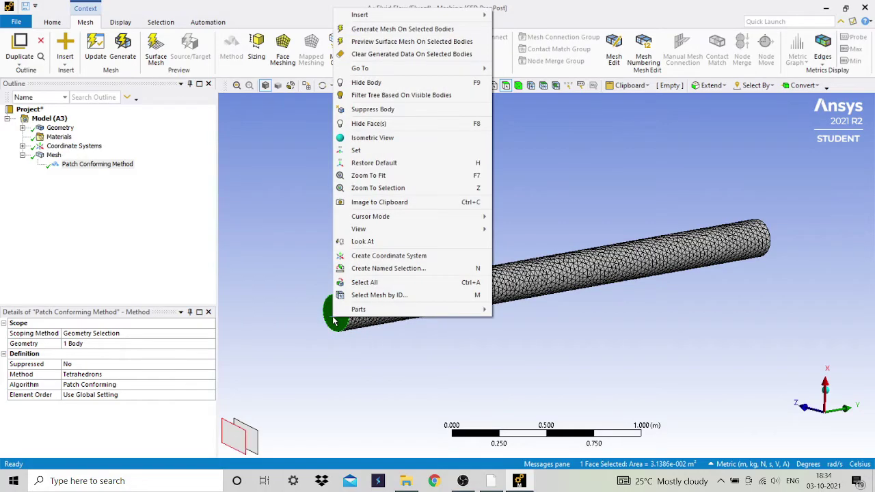
click(387, 268)
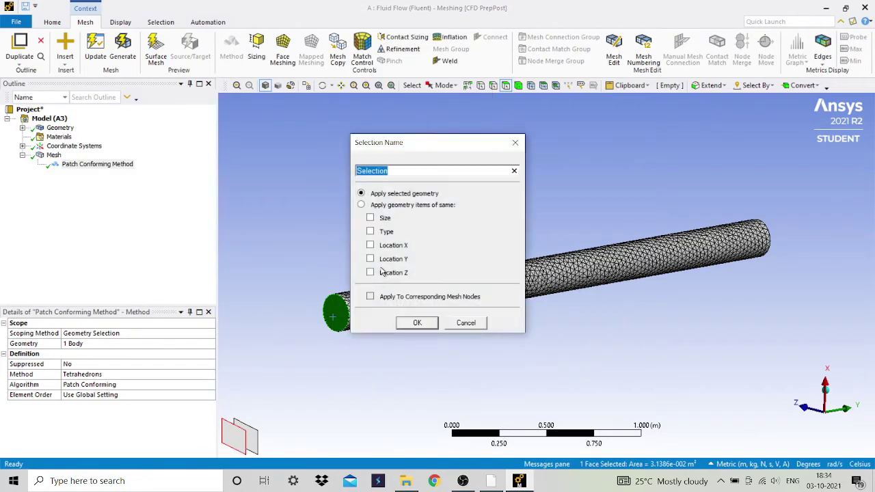
key(BackSpace)
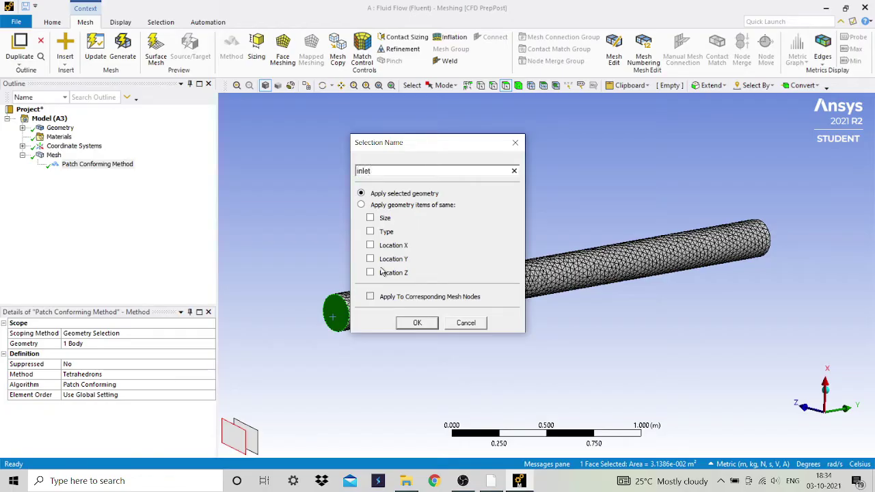
text(inlet)
key(Return)
- Create a named selection called outlet on the circular end face opposite the inlet
middle_drag(522, 214, 412, 249)
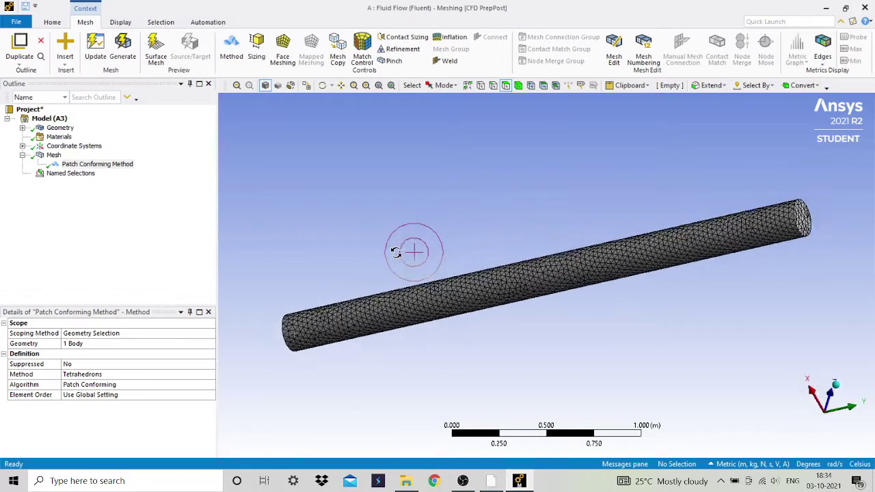
click(807, 218)
right_click(807, 218)
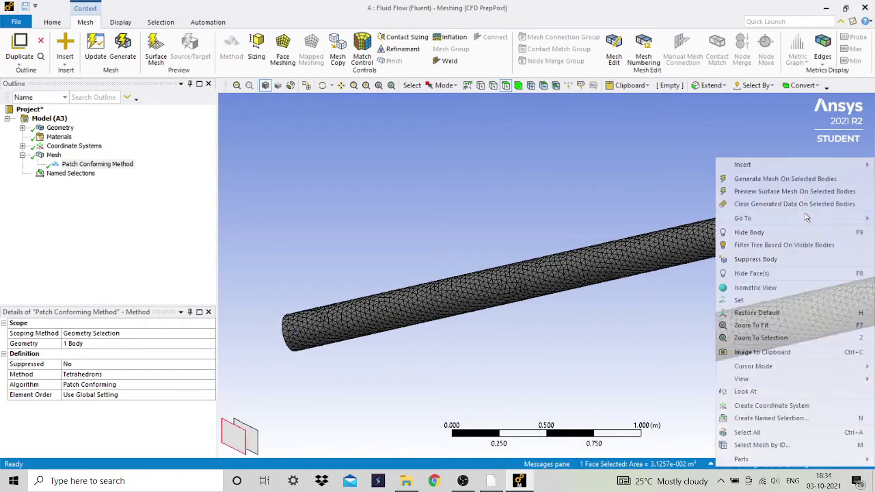
click(794, 418)
text(outlet)
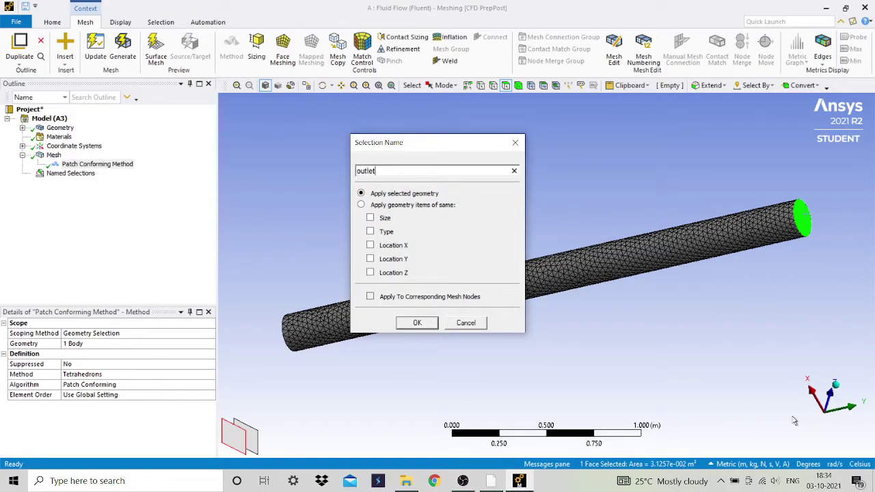
key(Return)
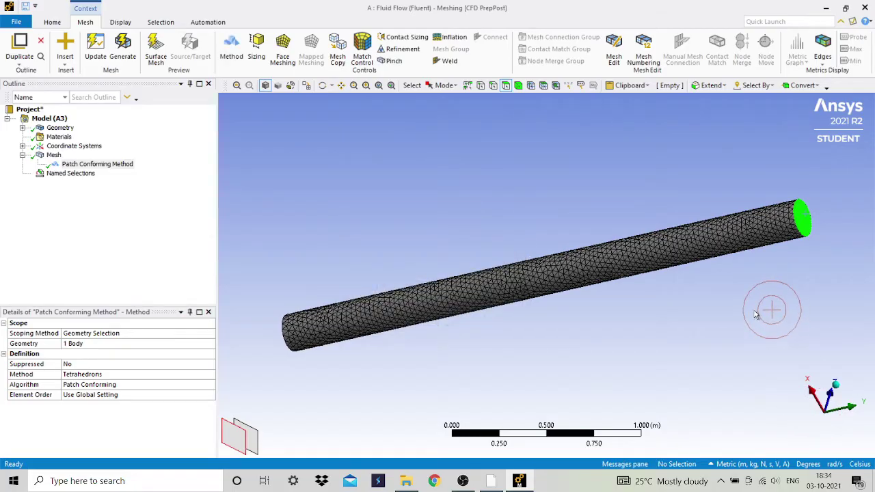
- Create a named selection called wall on the pipe's cylindrical outer face
click(573, 280)
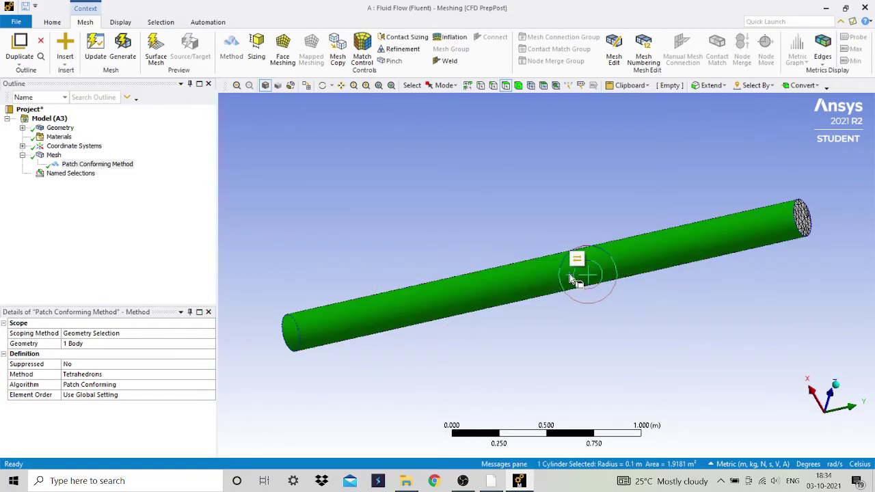
right_click(575, 277)
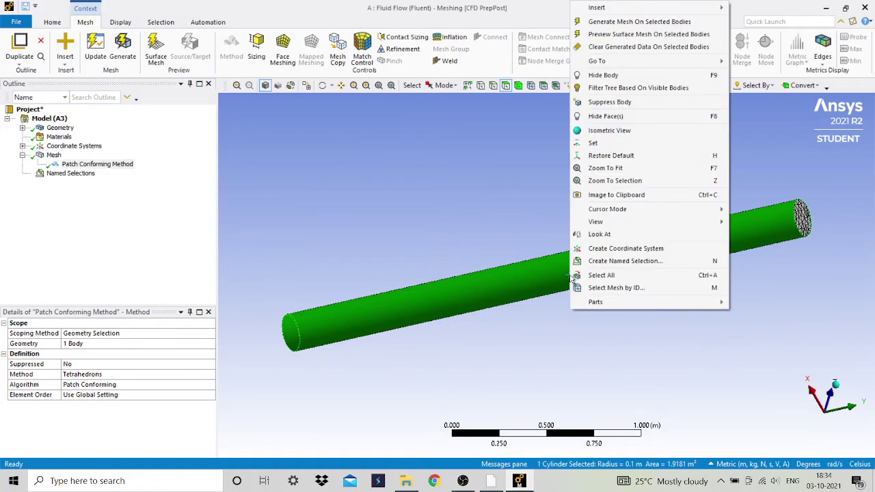
click(608, 261)
key(BackSpace)
text(wall)
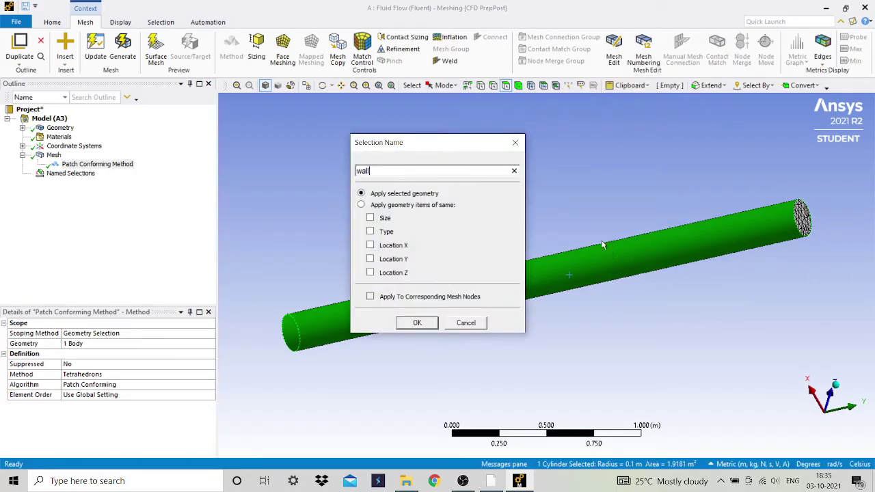
click(417, 323)
middle_drag(431, 321, 469, 253)
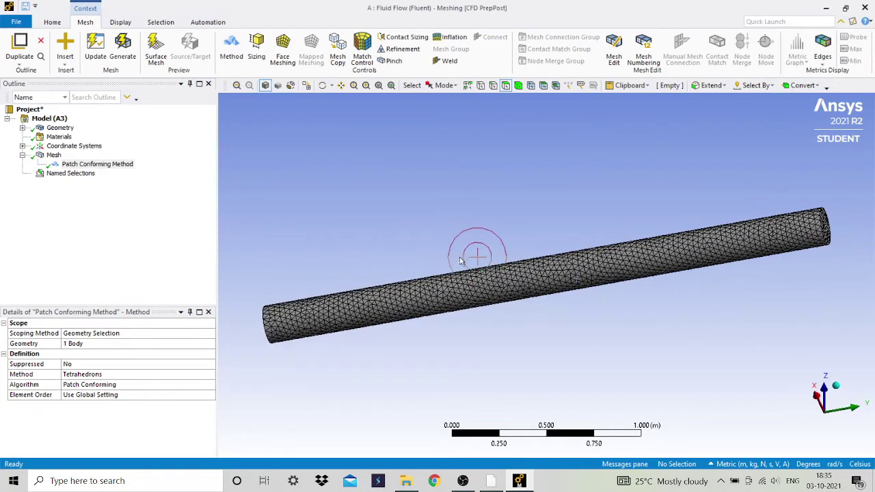
- Close the meshing editor and update the Mesh cell of the Fluent system in Workbench
click(866, 7)
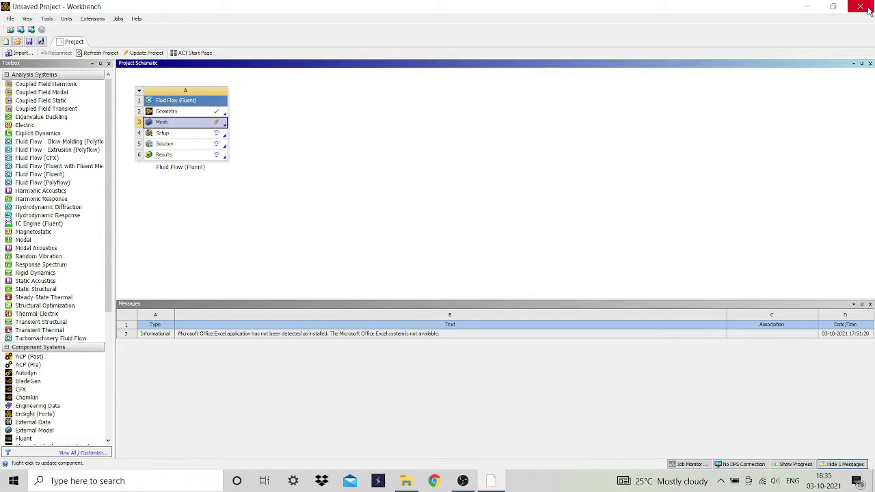
right_click(184, 127)
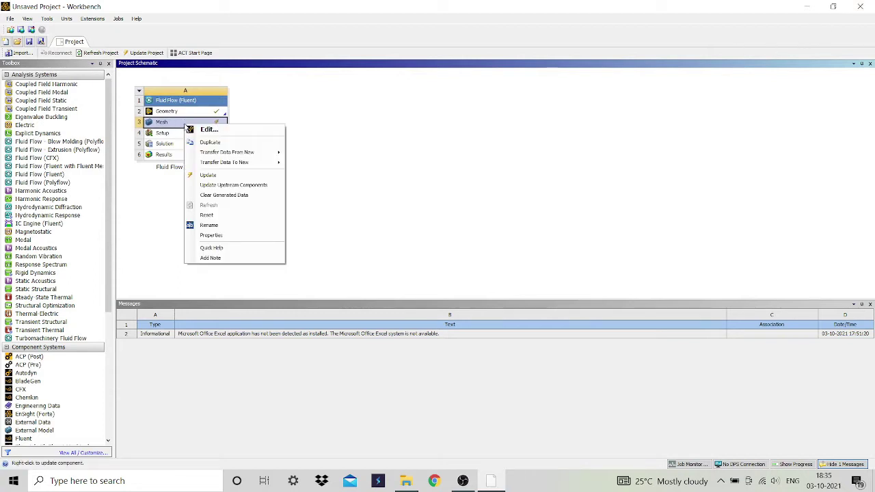
click(210, 175)
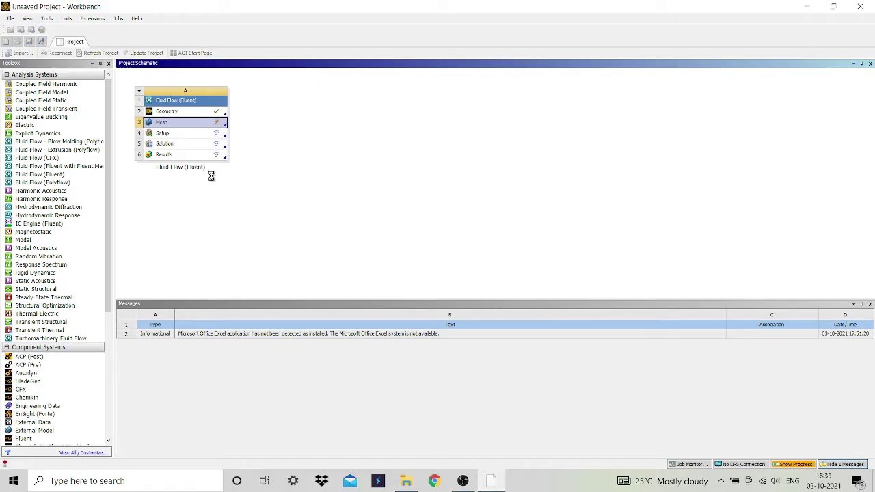
- Launch Fluent from the Setup cell with Double Precision and 4 solver processes, and dismiss the behavioral changes notice
double_click(196, 138)
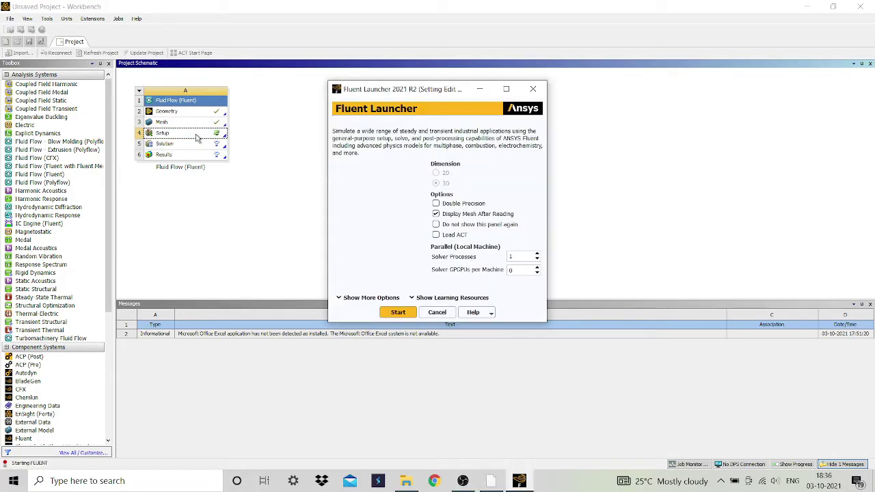
click(437, 204)
click(516, 257)
text(4)
click(398, 312)
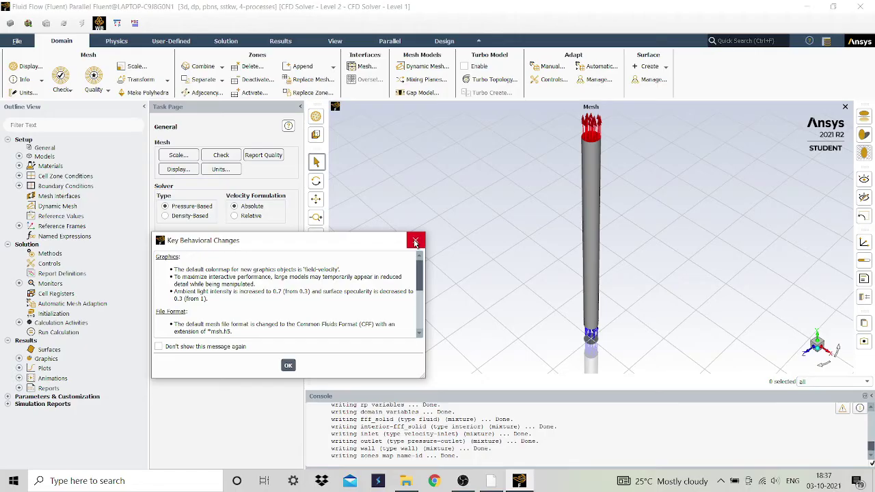
click(415, 241)
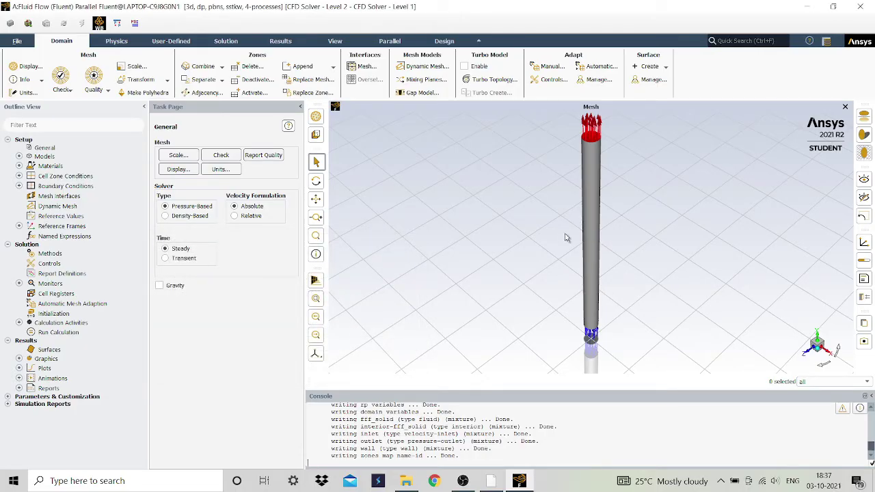
- Set the viscous model to Laminar
drag(563, 230, 735, 251)
scroll(501, 274, up, 3)
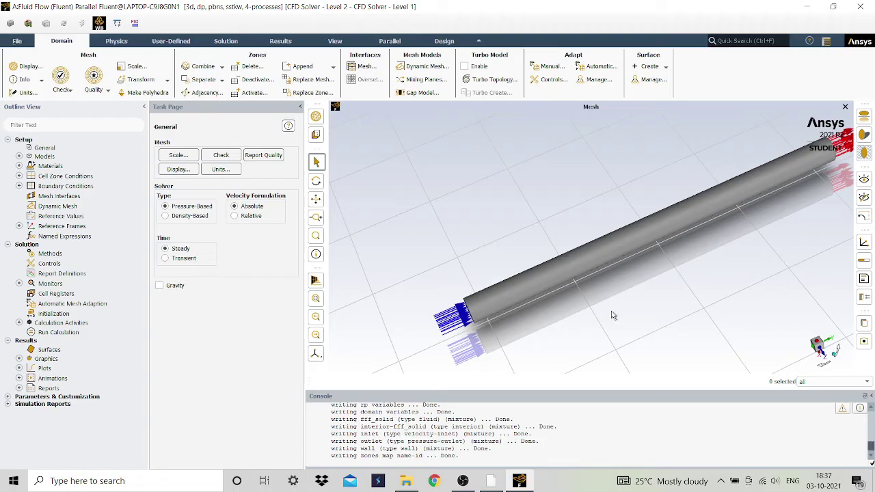
click(316, 198)
drag(622, 309, 511, 305)
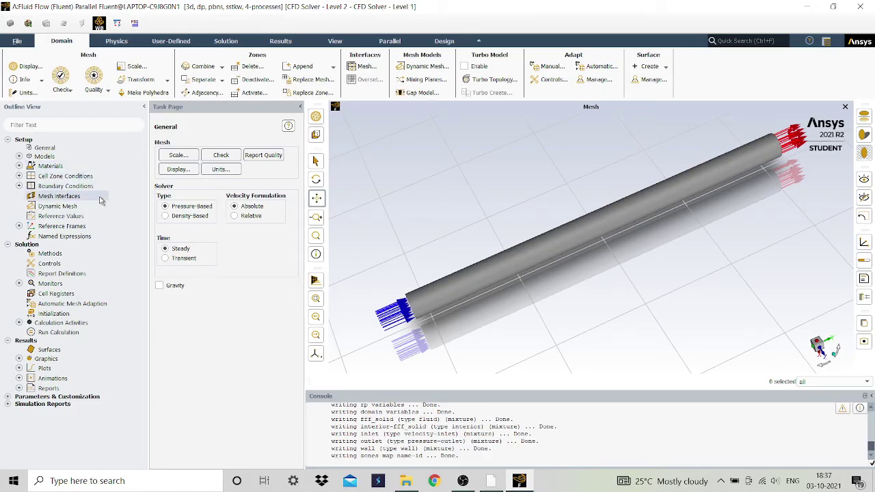
click(20, 156)
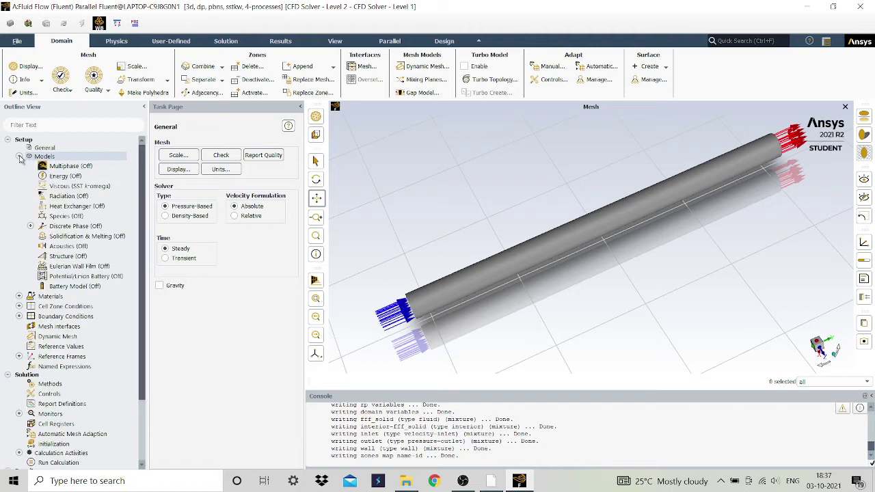
double_click(71, 187)
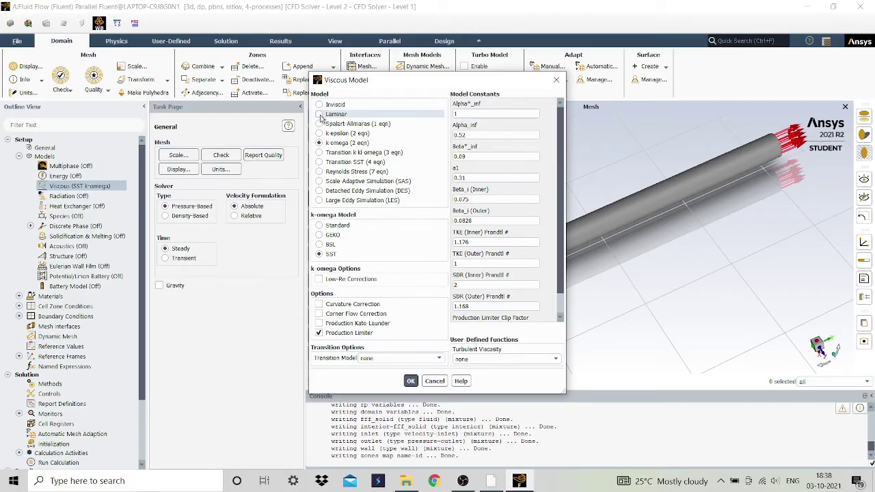
click(320, 116)
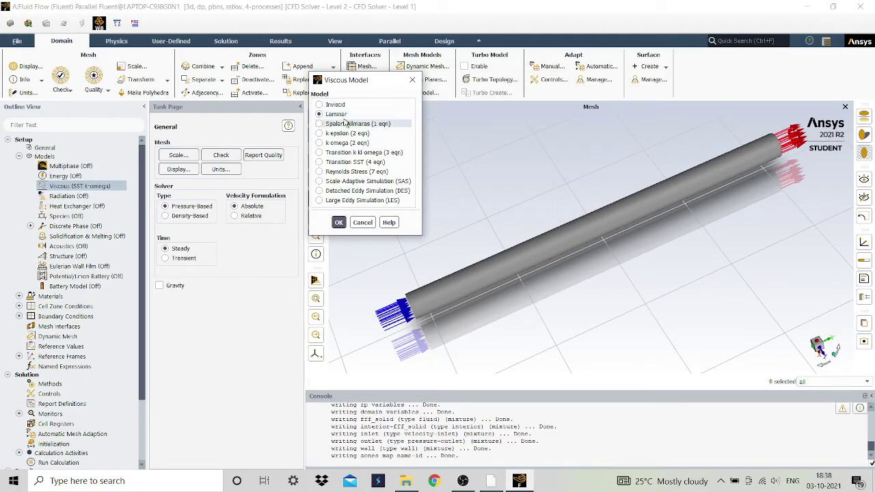
click(340, 222)
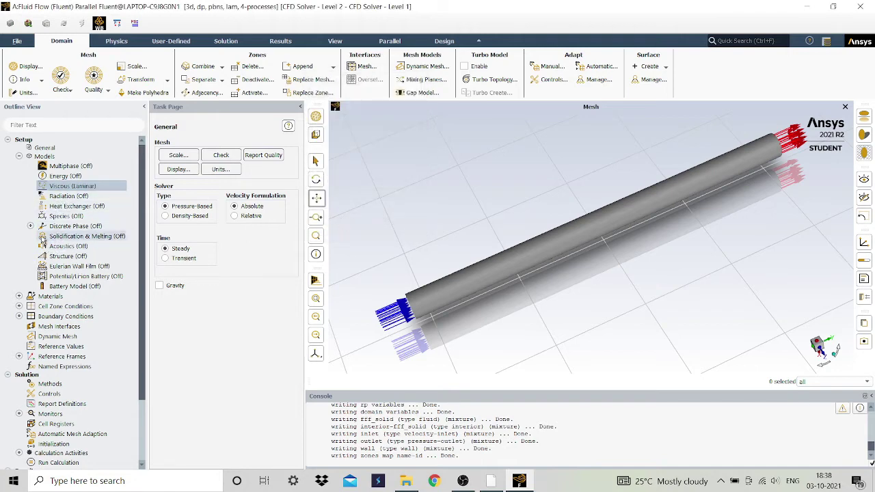
- Open the fluid material air for editing and set its constant density to 1 kg/m³
click(45, 298)
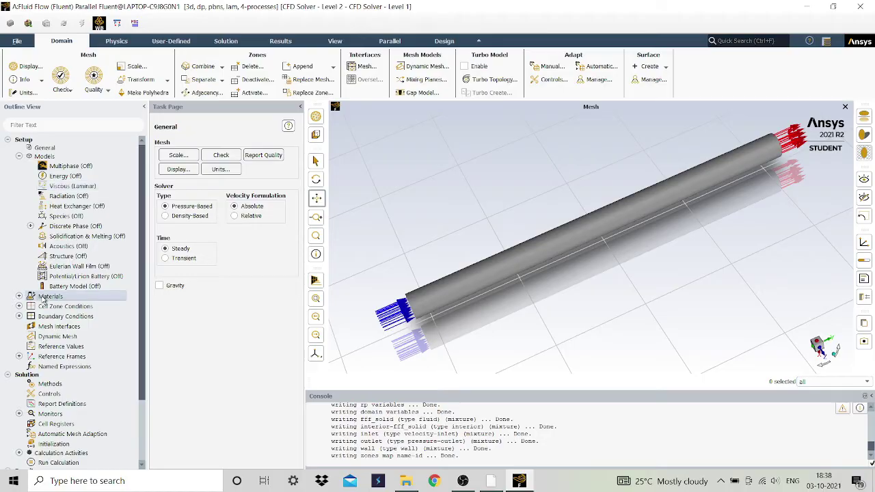
double_click(56, 307)
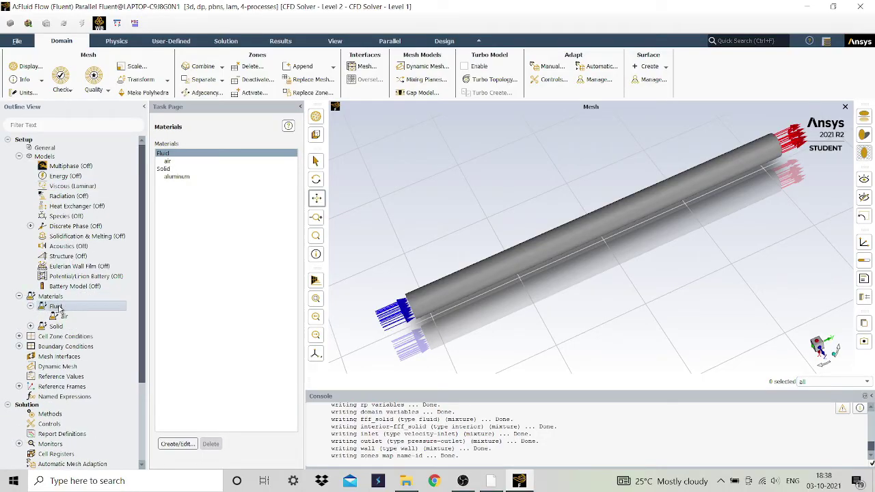
click(192, 154)
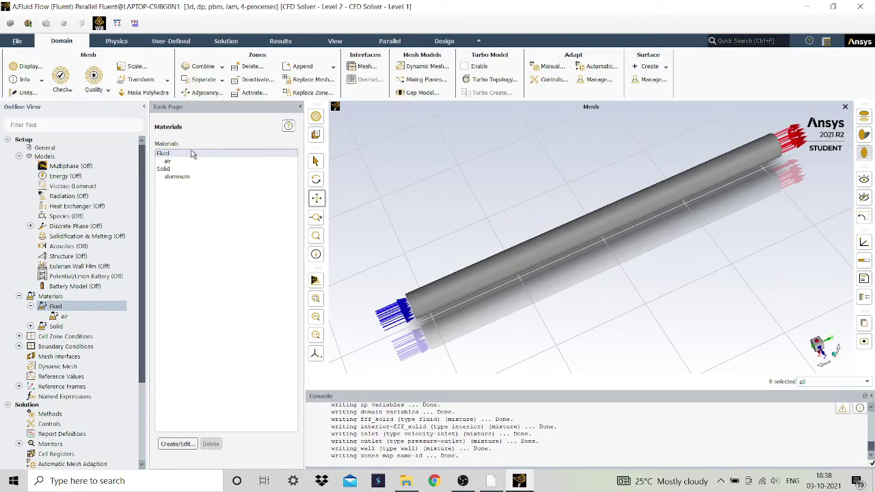
double_click(192, 154)
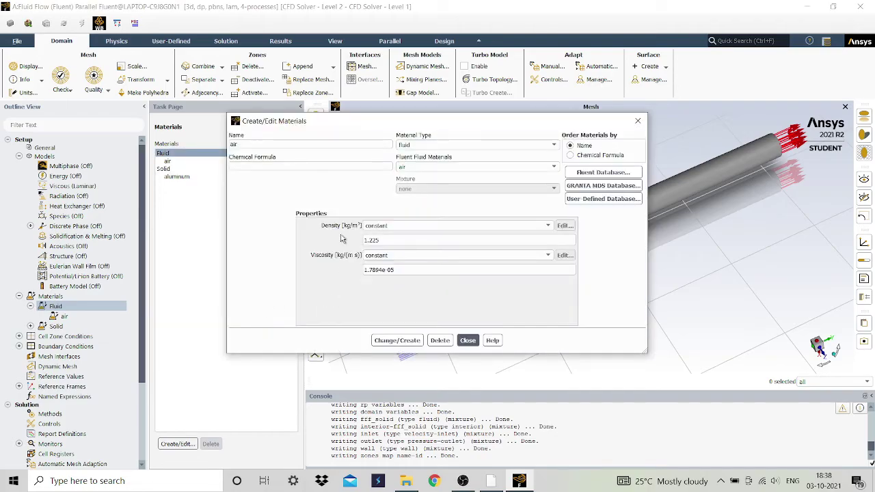
click(387, 240)
key(BackSpace)
key(BackSpace)
key(BackSpace)
key(BackSpace)
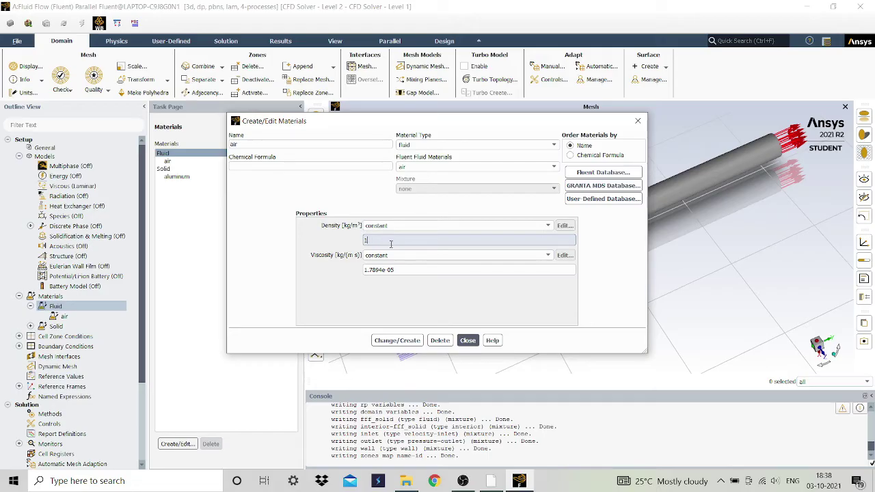
- Set the constant viscosity of air to 0.002 kg/(m s), apply the material changes and close the material editor
click(411, 270)
key(BackSpace)
key(BackSpace)
key(BackSpace)
key(BackSpace)
key(BackSpace)
key(BackSpace)
key(BackSpace)
key(BackSpace)
key(BackSpace)
key(BackSpace)
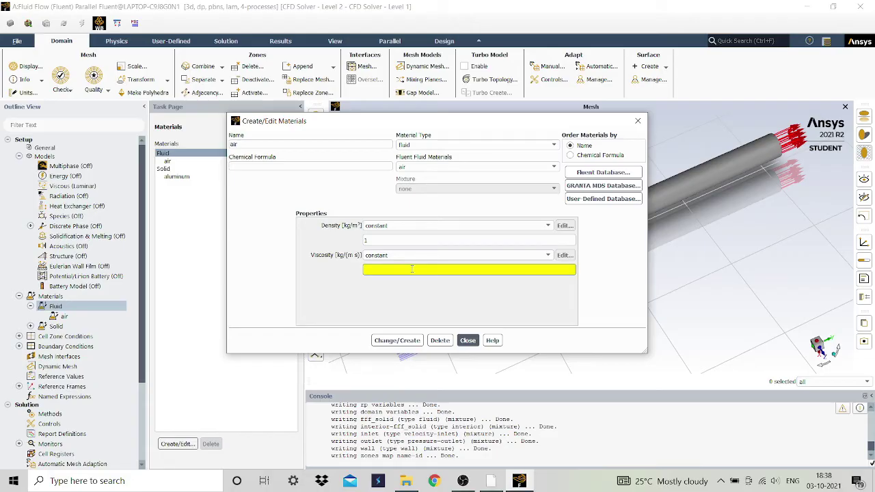
text(0.002)
click(409, 341)
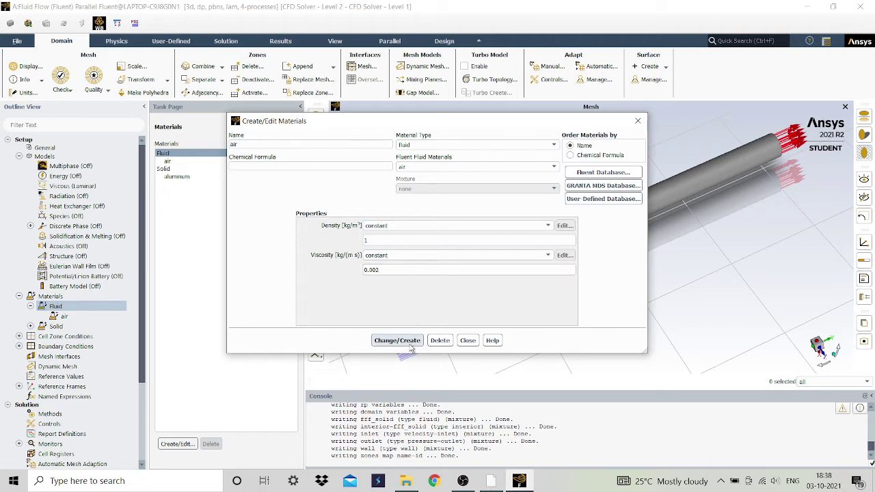
click(468, 341)
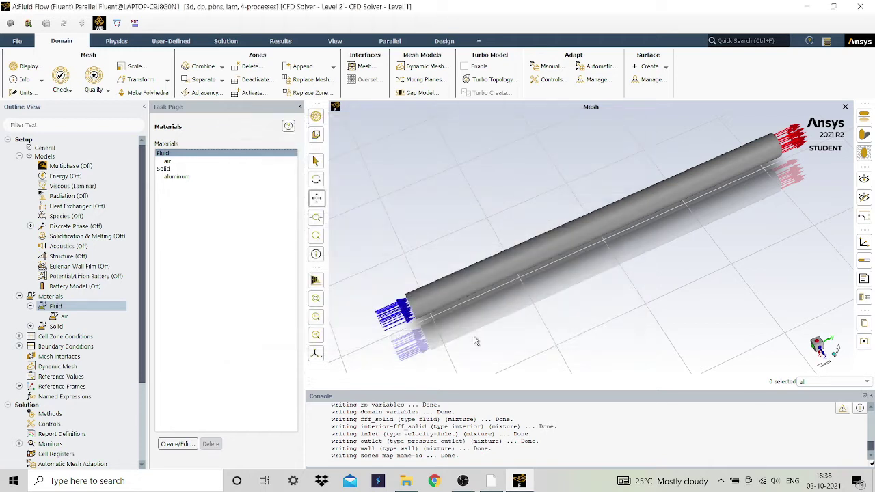
- Set the velocity magnitude of the inlet boundary condition to 1 m/s and apply it
scroll(79, 328, down, 1)
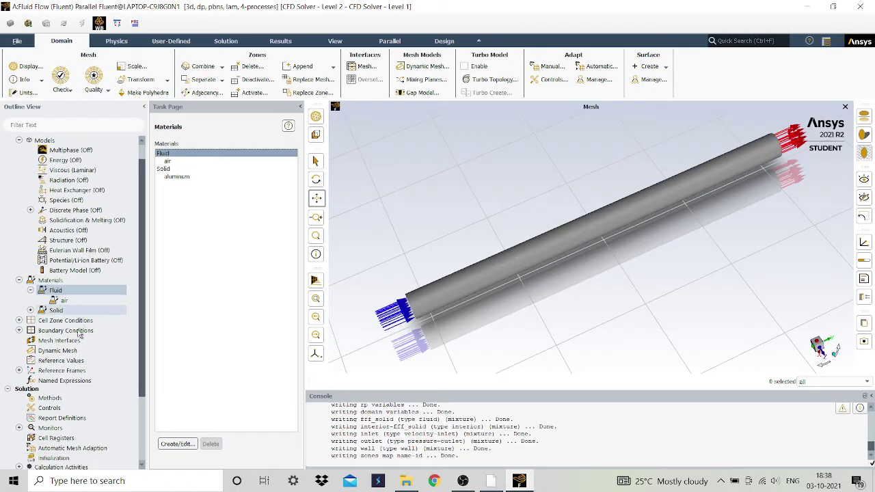
scroll(75, 330, down, 2)
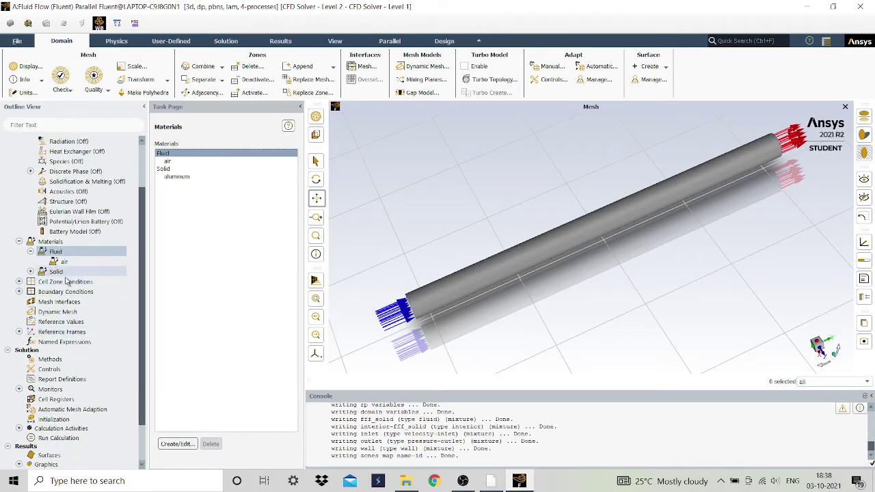
double_click(67, 292)
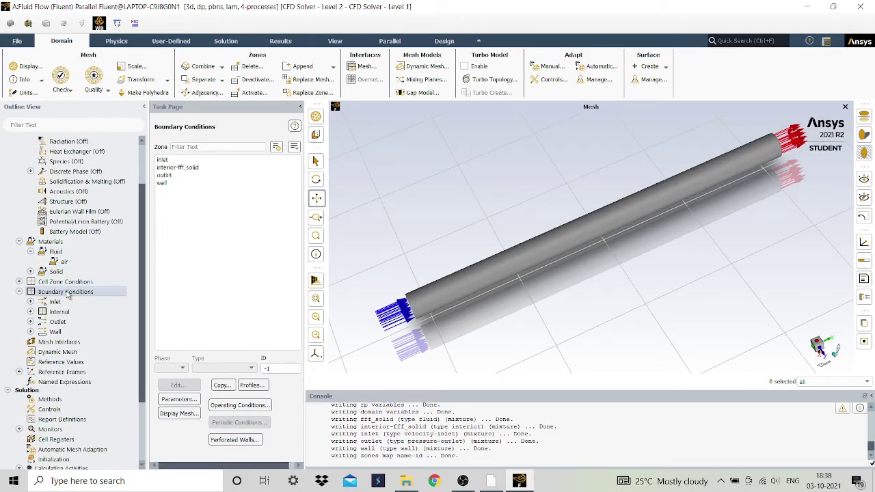
click(162, 160)
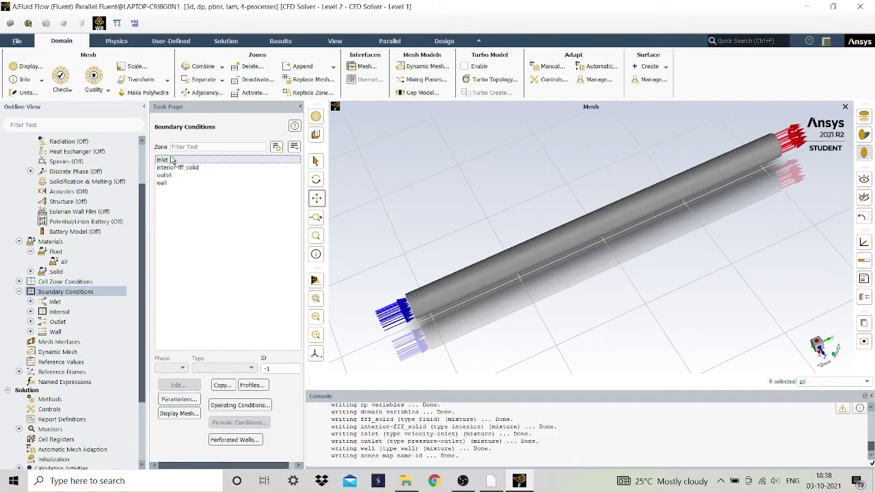
click(190, 387)
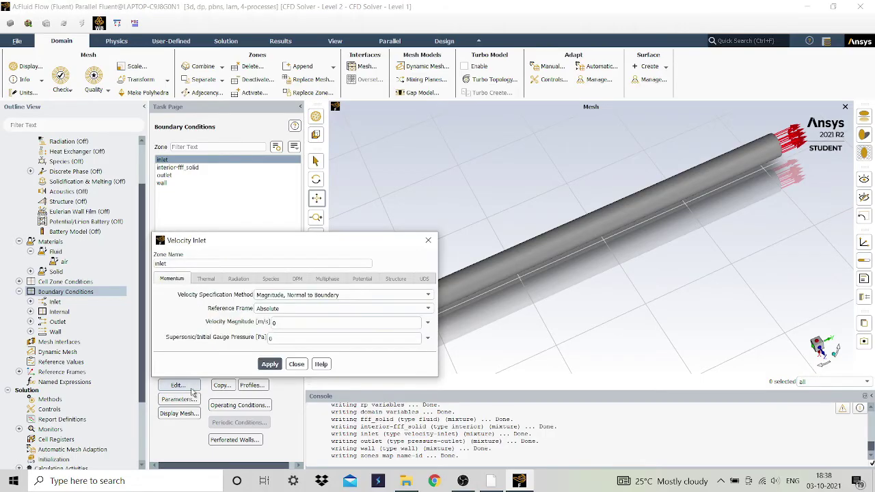
click(297, 324)
key(BackSpace)
text(1)
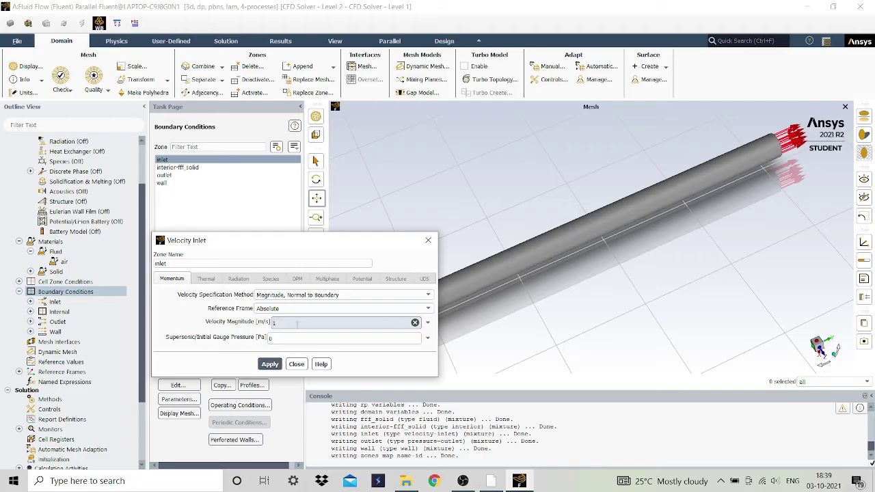
click(276, 365)
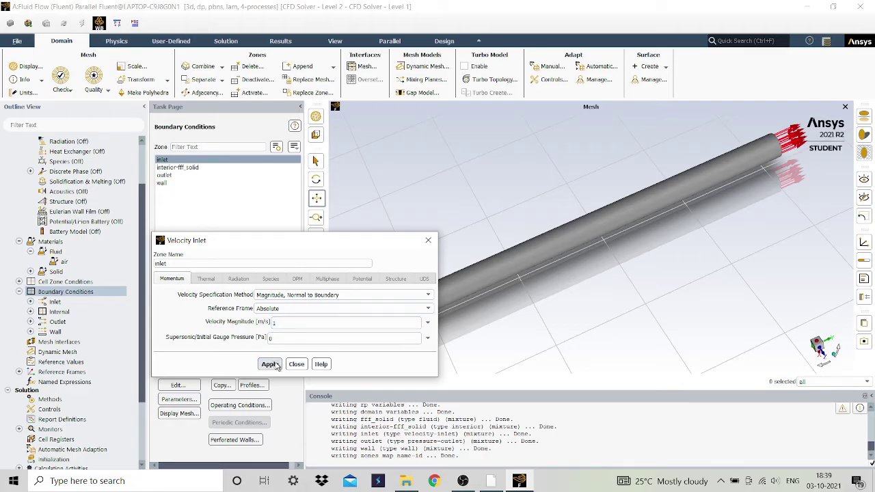
- Close the inlet settings, set the outlet boundary's gauge pressure to 101325 Pa, apply it and close the outlet settings
click(296, 364)
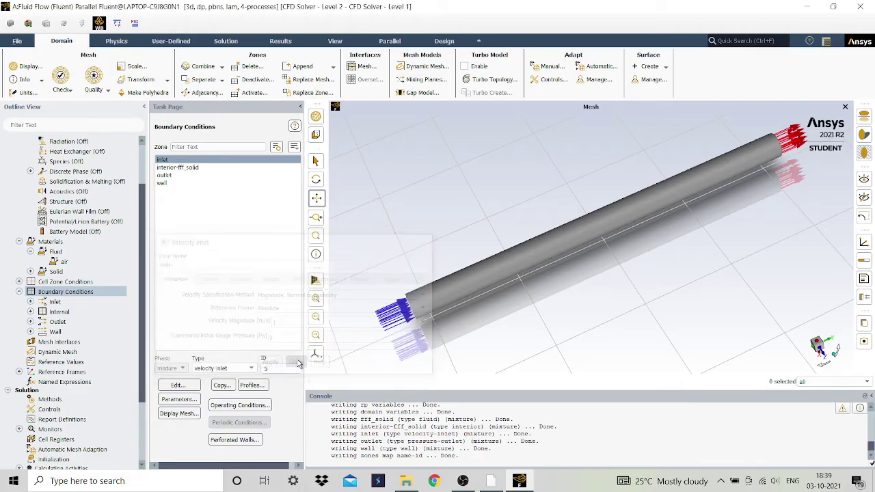
click(194, 175)
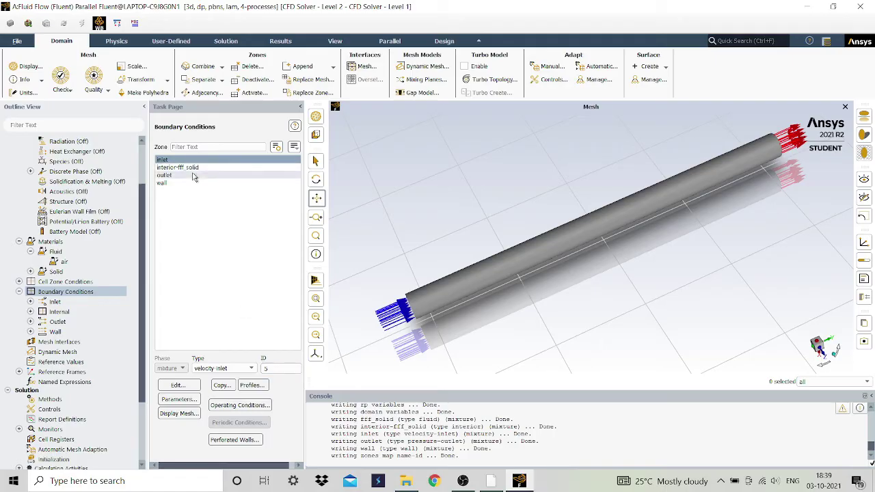
click(191, 387)
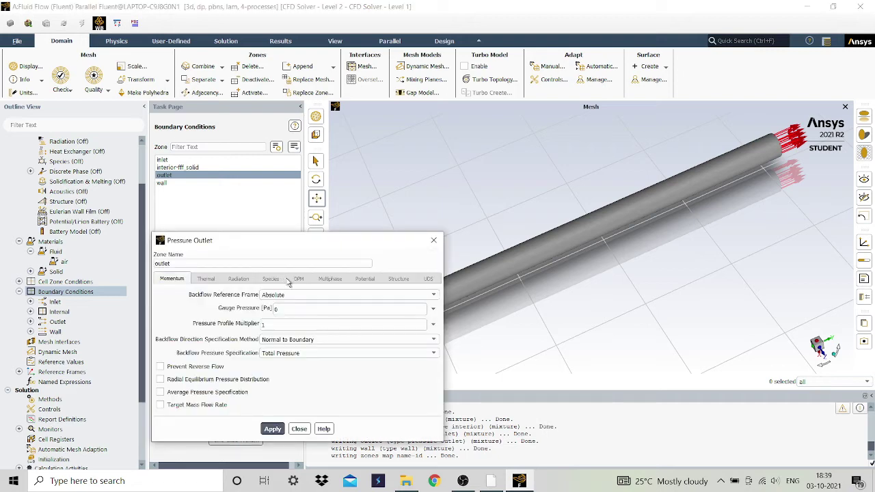
click(289, 311)
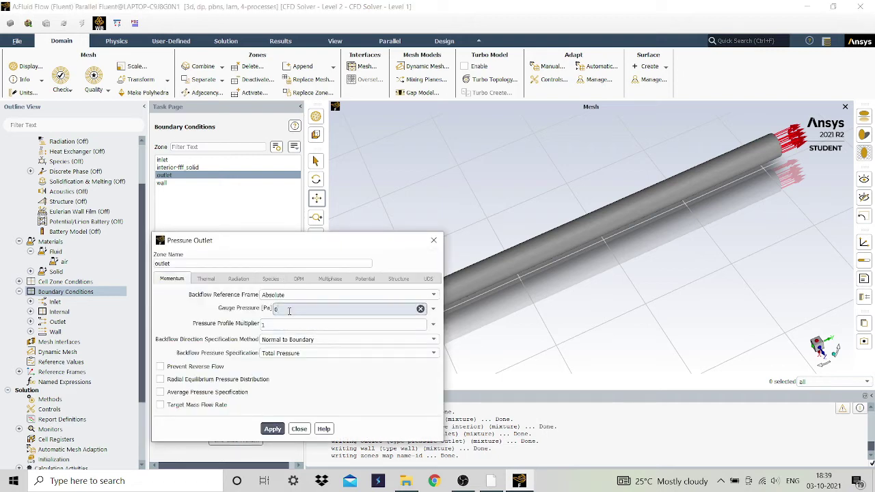
key(BackSpace)
text(101325)
click(272, 431)
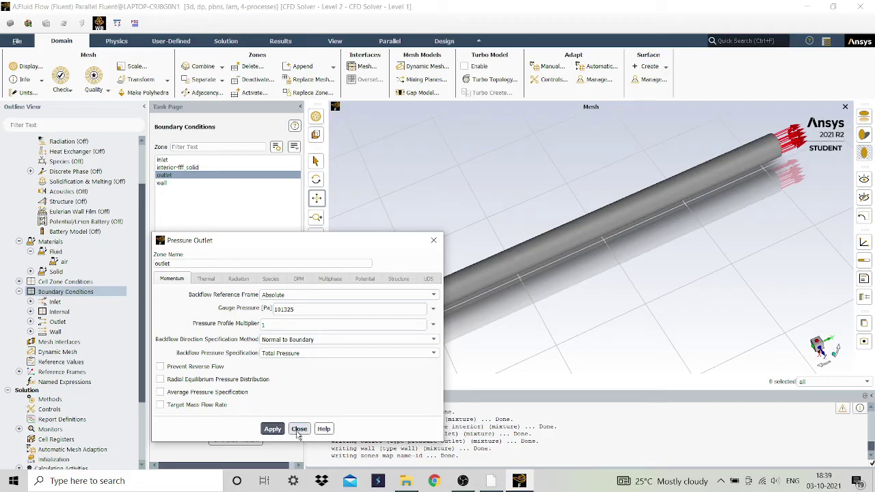
click(299, 430)
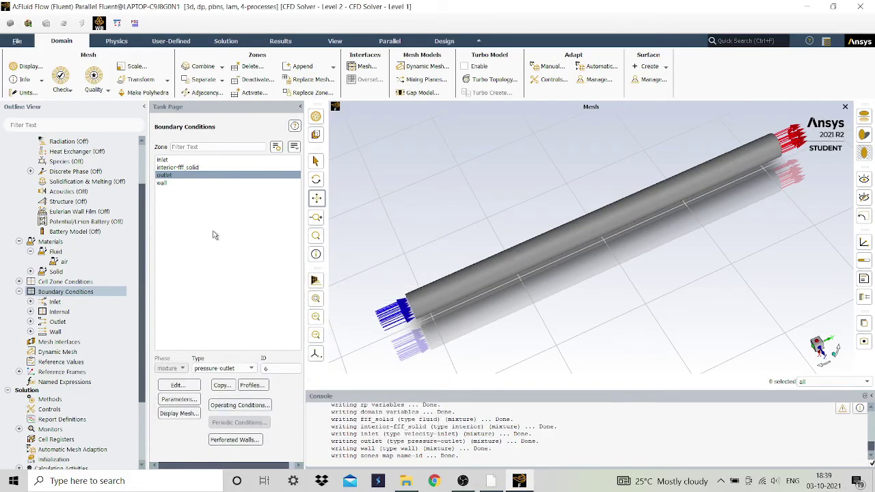
- Initialize the solution with Standard Initialization, computing the initial values from the inlet
scroll(78, 327, down, 2)
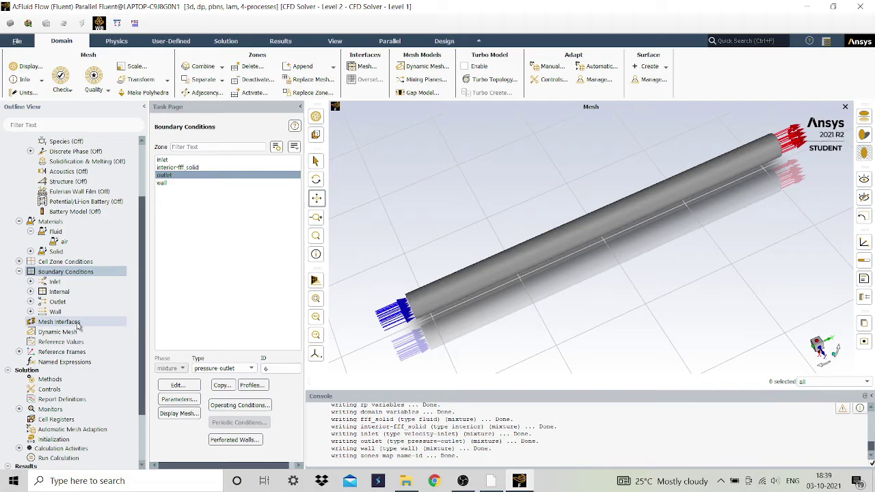
scroll(75, 320, down, 2)
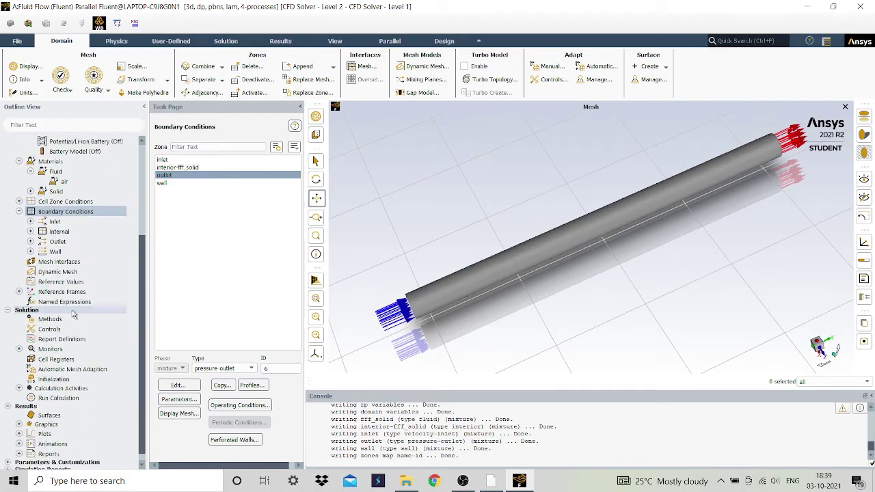
scroll(73, 314, down, 1)
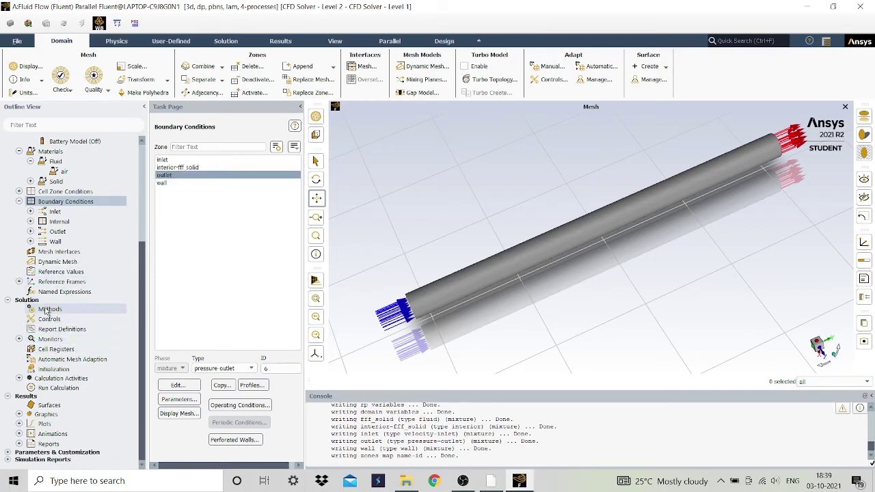
double_click(60, 369)
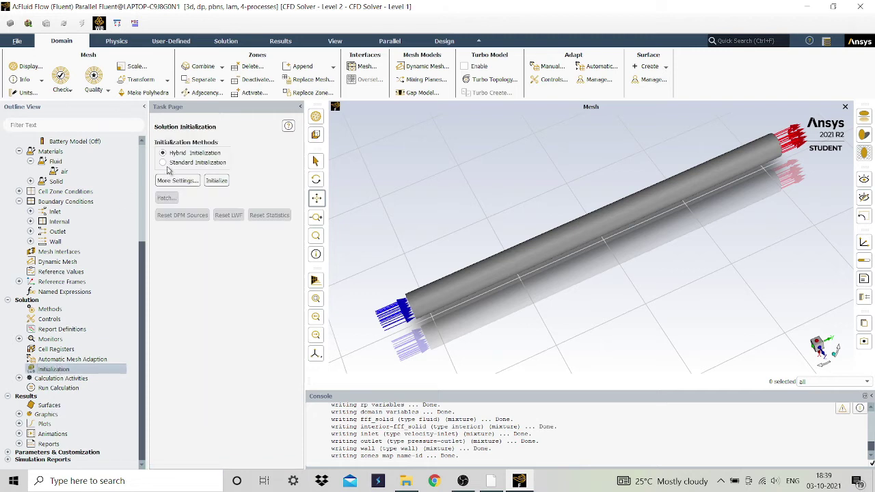
click(163, 162)
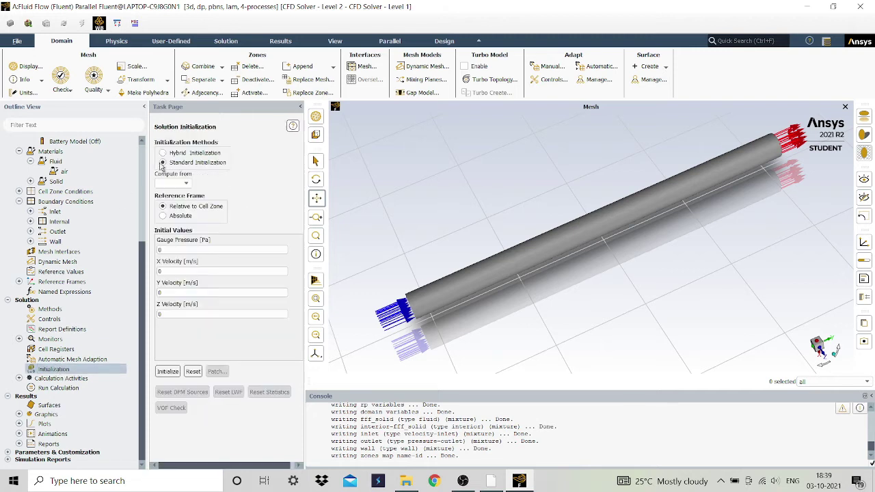
click(186, 184)
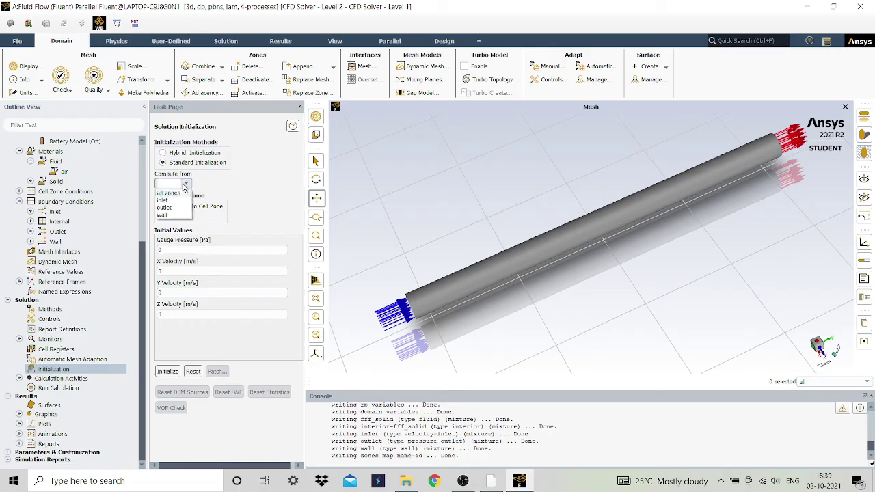
click(177, 200)
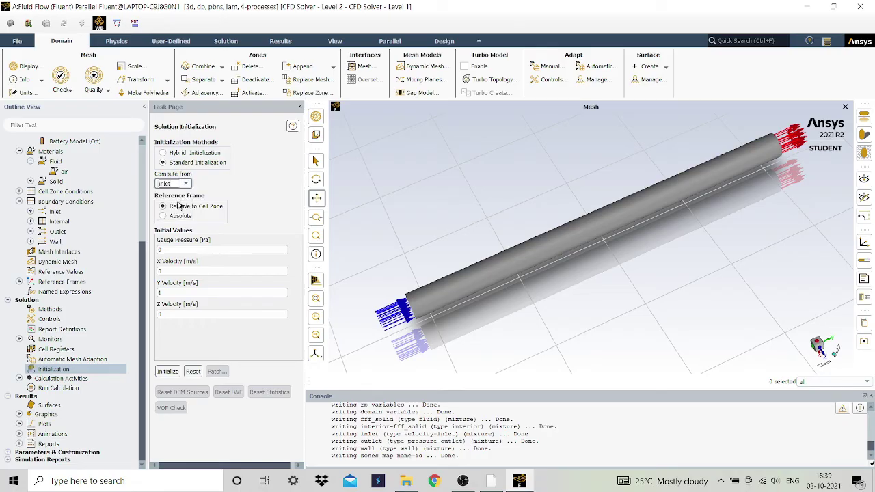
click(169, 373)
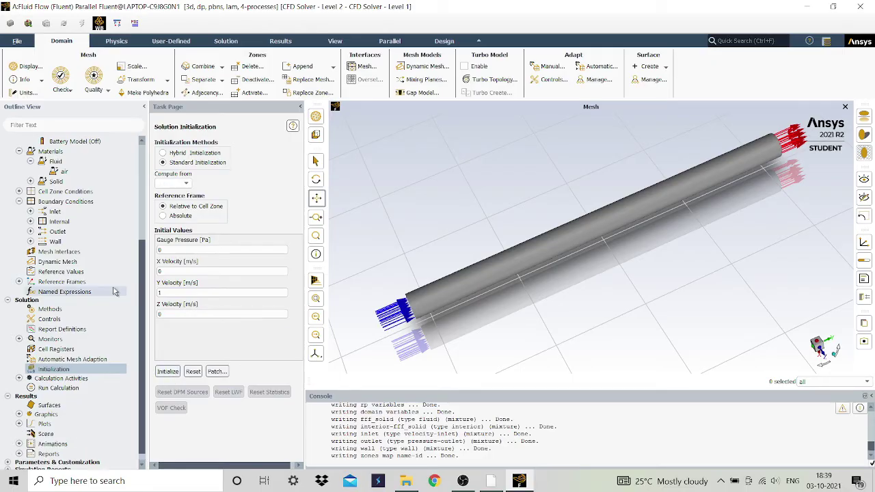
- Set the number of iterations to 200 and run the calculation
scroll(101, 301, down, 1)
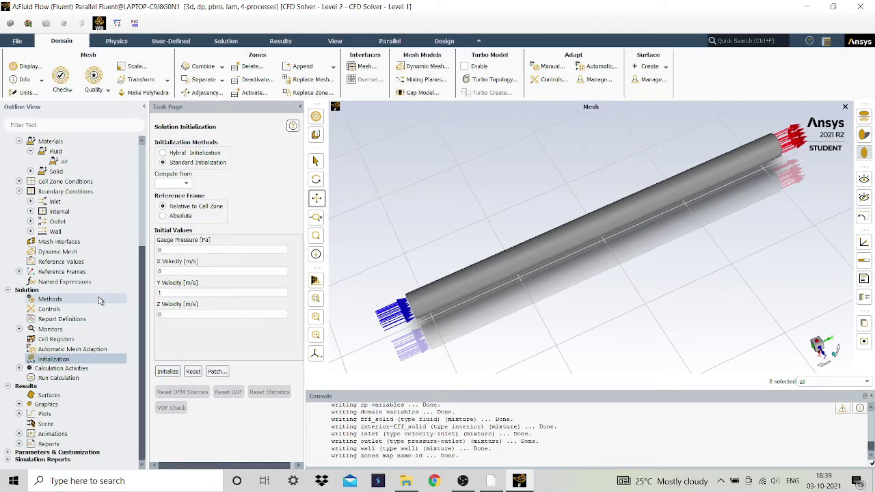
click(61, 379)
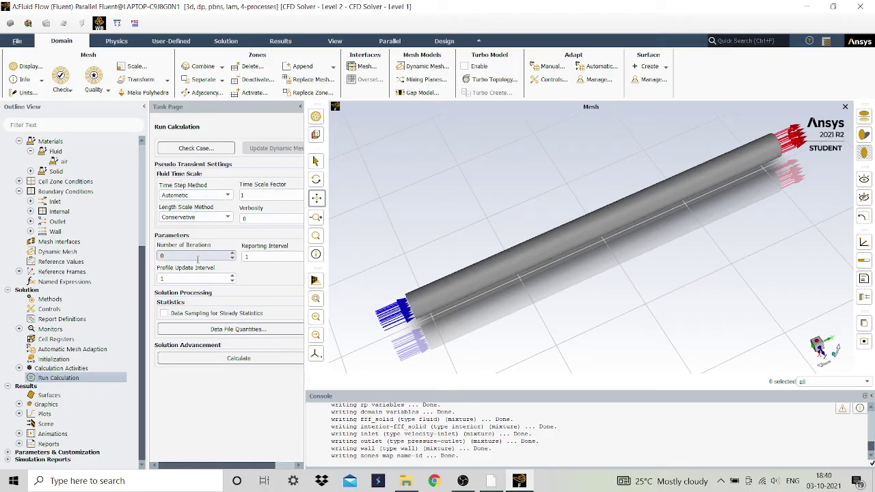
click(220, 256)
click(246, 358)
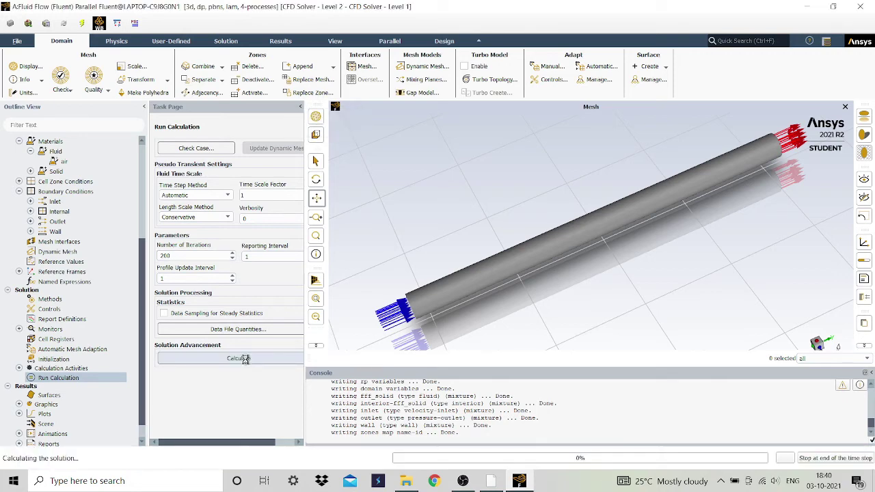
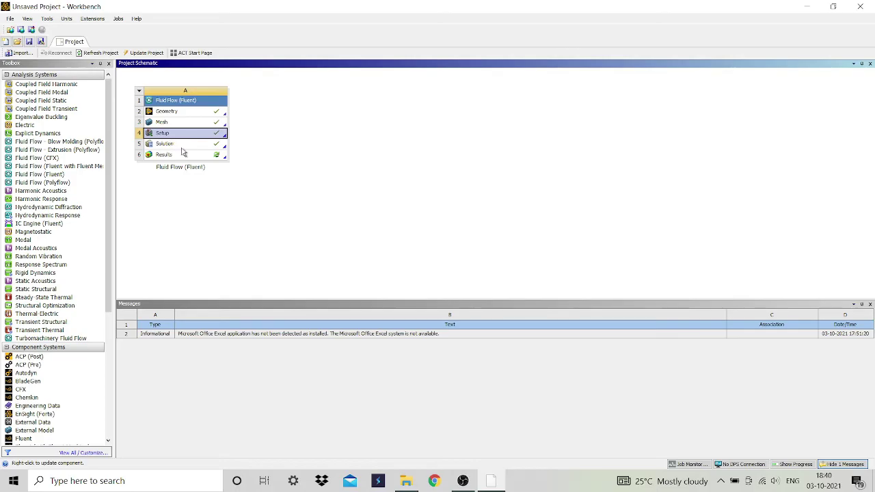
- Open the project's results in CFD-Post and create an XY slice plane at Z = 0.0 m through all domains
click(189, 156)
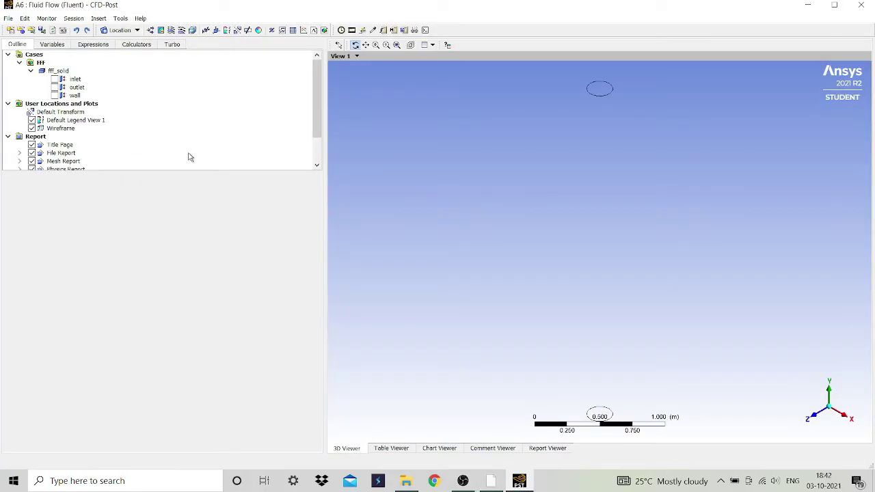
drag(556, 225, 618, 242)
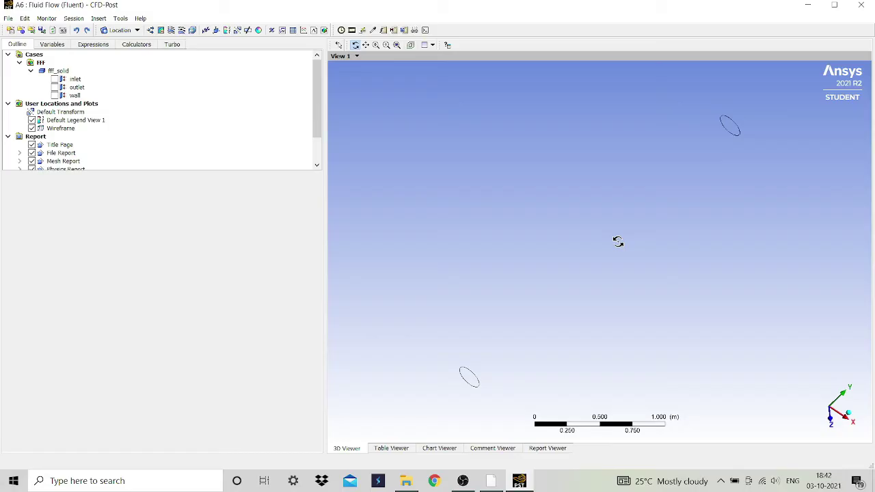
click(129, 31)
click(132, 75)
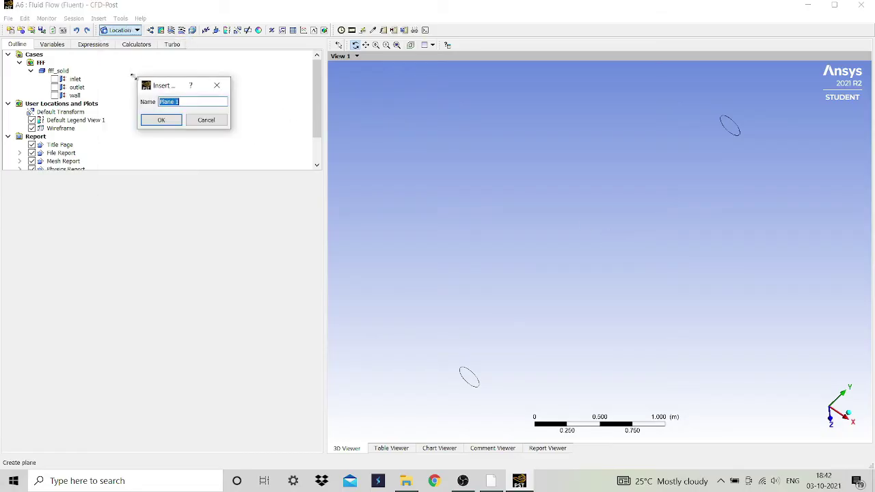
click(164, 120)
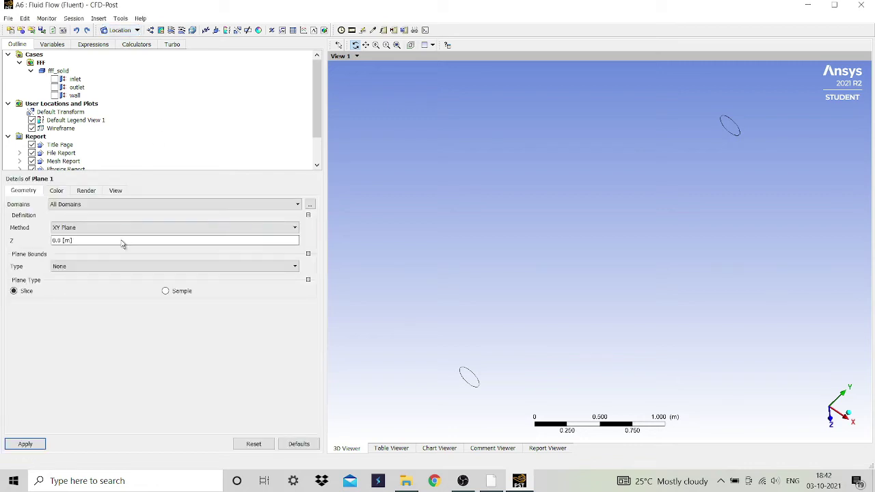
click(32, 442)
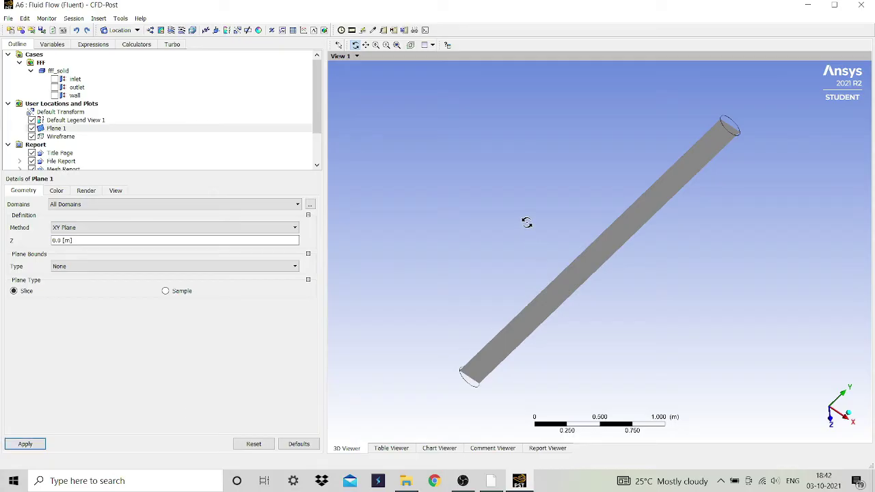
- Create a contour plot of the Velocity variable on Plane 1 with the global range and 11 contours
mouse_move(526, 223)
mouse_down()
mouse_move(534, 225)
mouse_move(534, 211)
mouse_up()
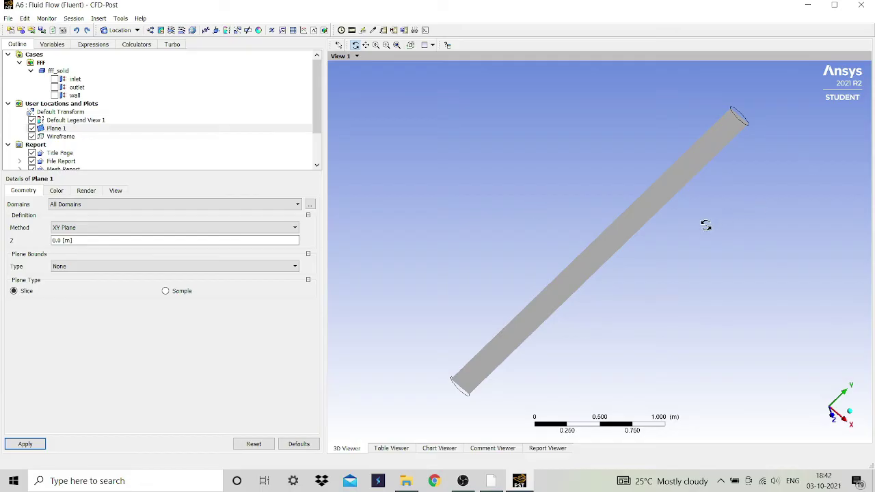
click(161, 31)
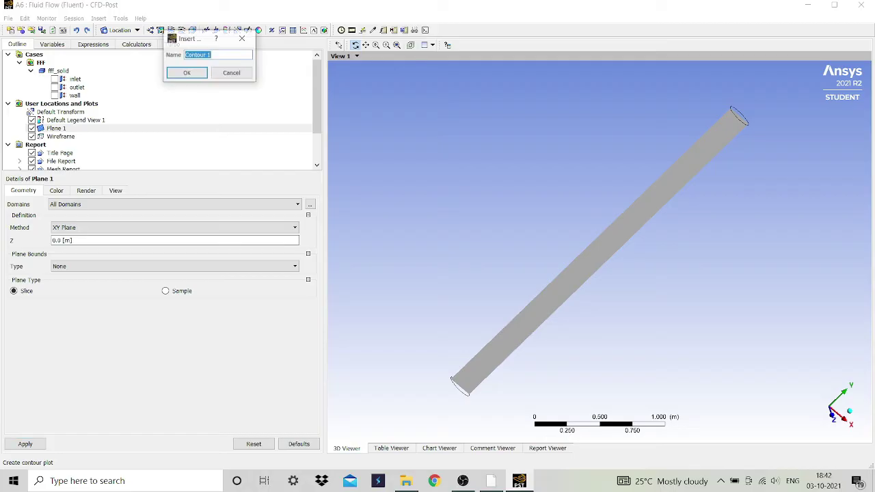
click(185, 74)
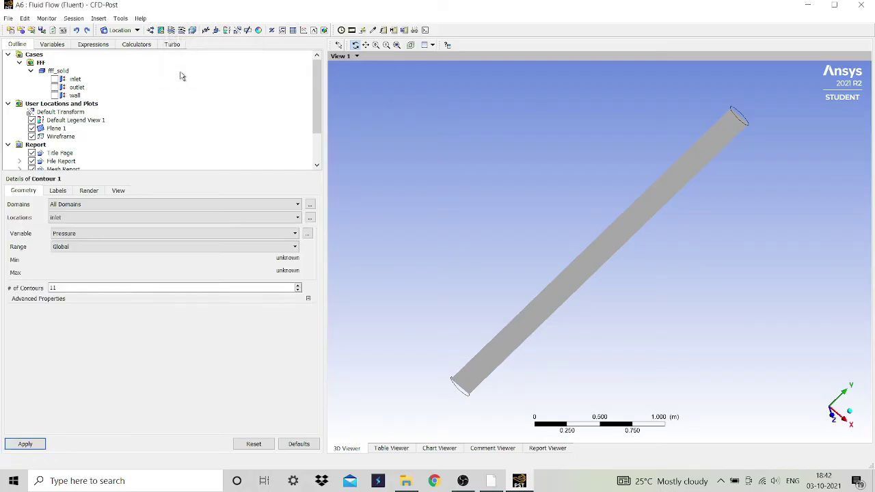
click(125, 217)
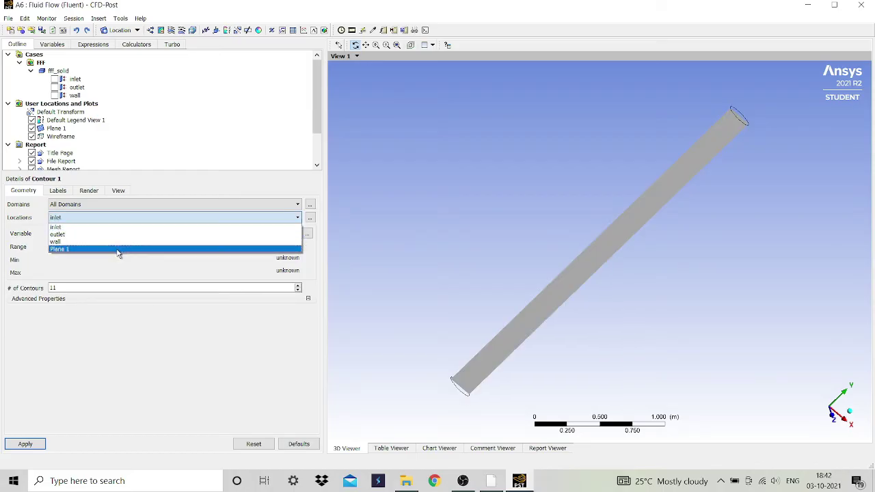
click(118, 250)
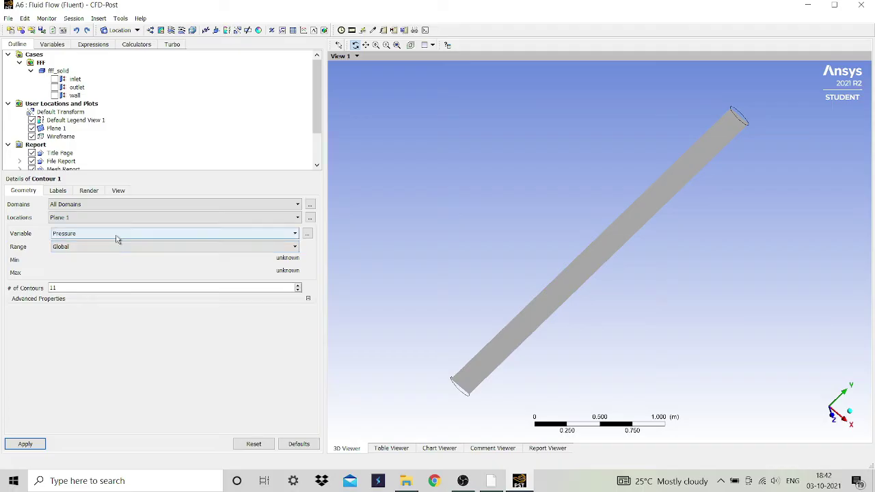
click(117, 237)
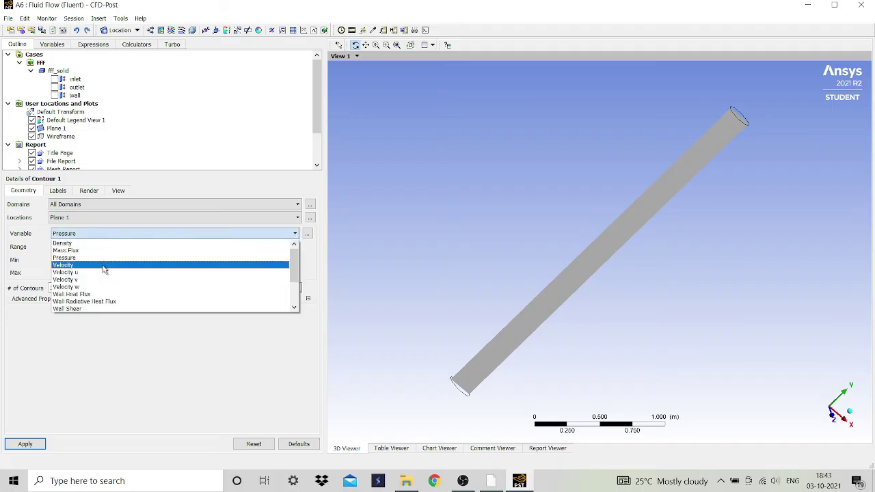
click(104, 267)
click(25, 444)
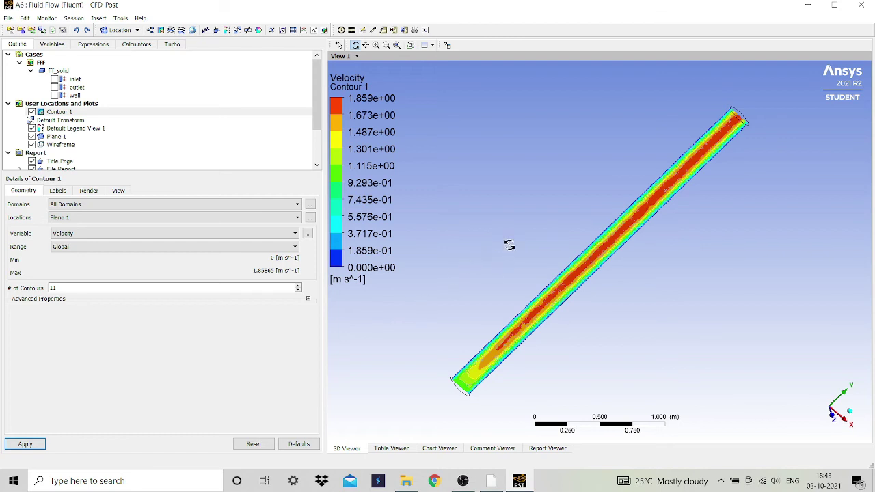
- Examine the velocity contour along the pipe between its inlet and outlet ends
drag(506, 244, 503, 221)
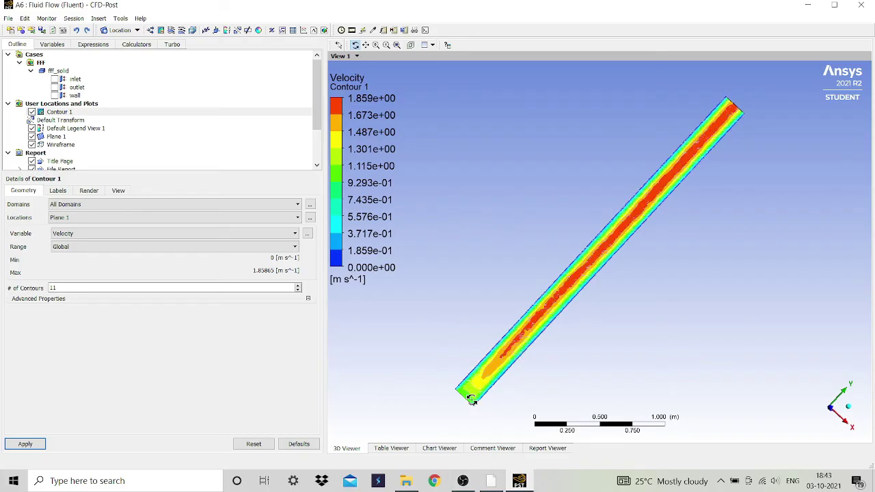
scroll(720, 122, up, 1)
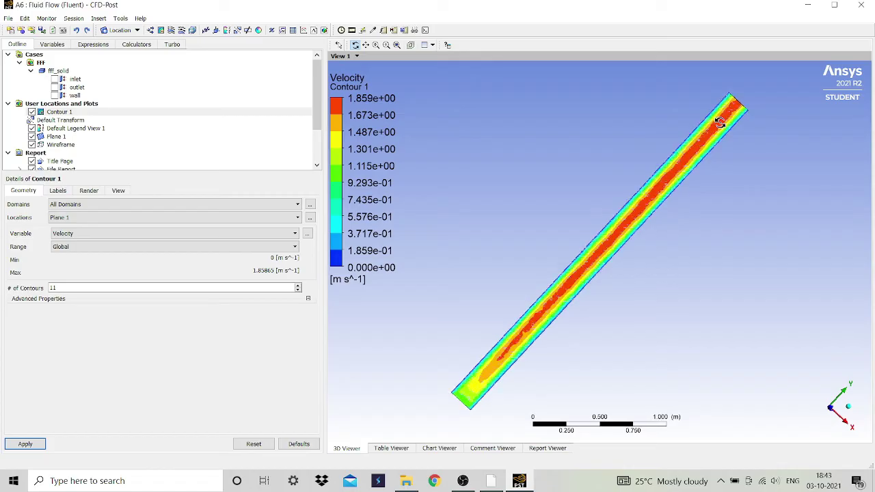
scroll(720, 122, up, 1)
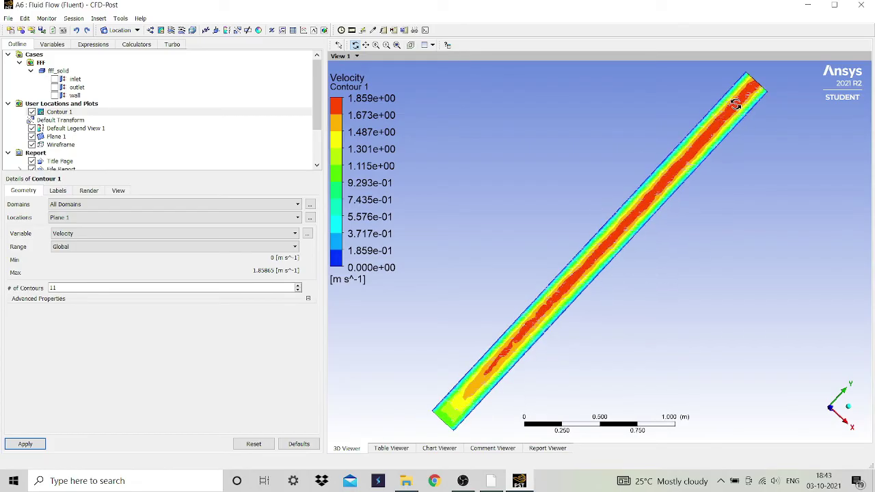
scroll(735, 104, down, 2)
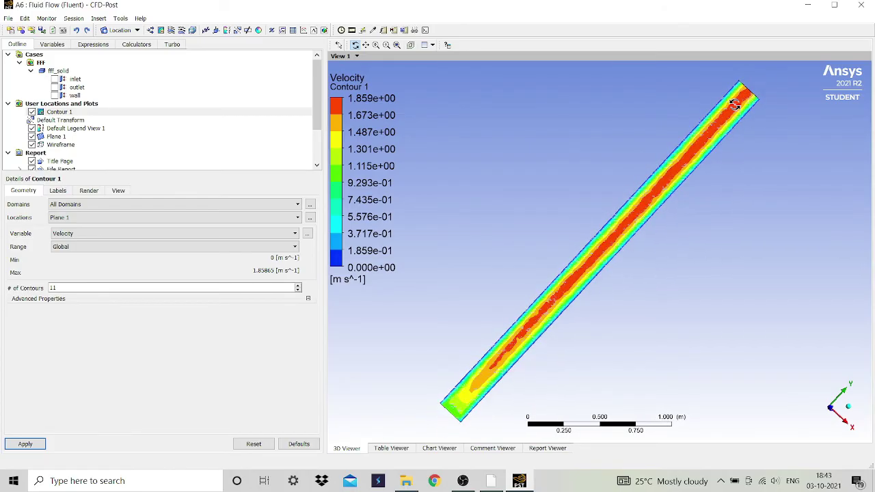
scroll(735, 104, down, 1)
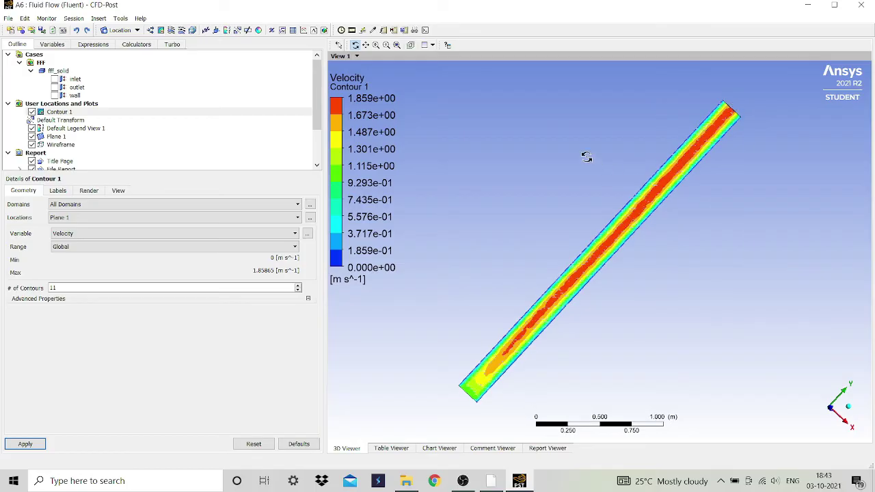
- Change the location of Contour 1 to the inlet and inspect the velocity contour on the pipe's inlet face
mouse_move(587, 157)
mouse_down()
mouse_move(617, 198)
mouse_move(560, 168)
mouse_move(596, 174)
mouse_move(588, 172)
mouse_up()
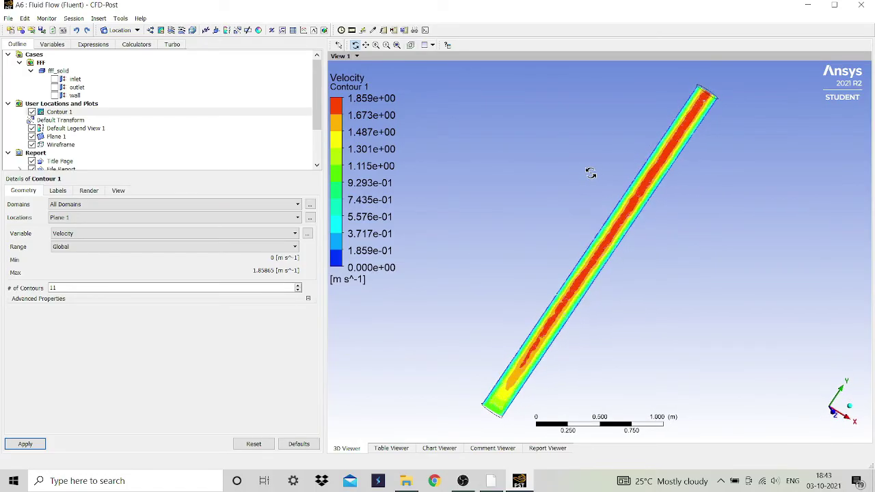
scroll(590, 171, up, 3)
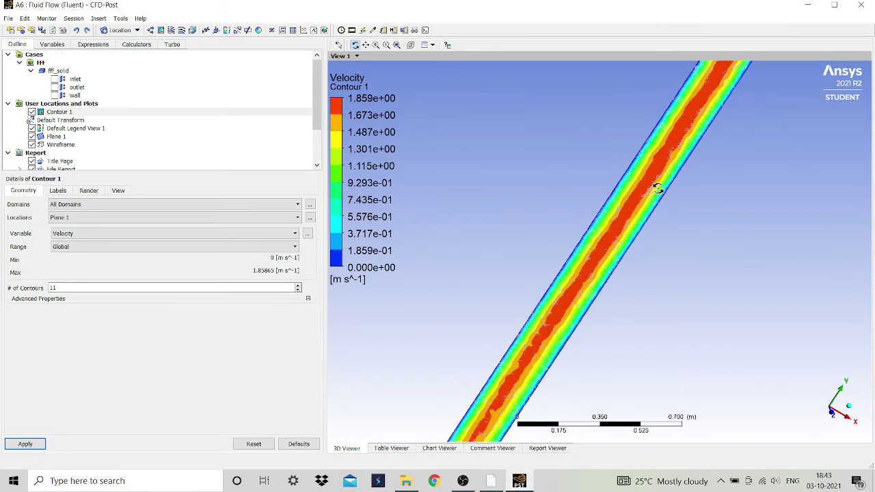
scroll(656, 188, down, 3)
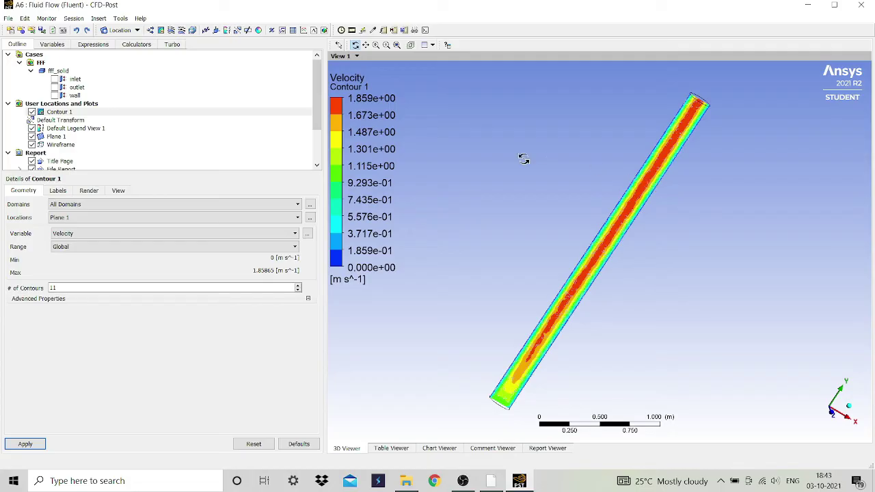
click(93, 219)
click(93, 226)
click(27, 444)
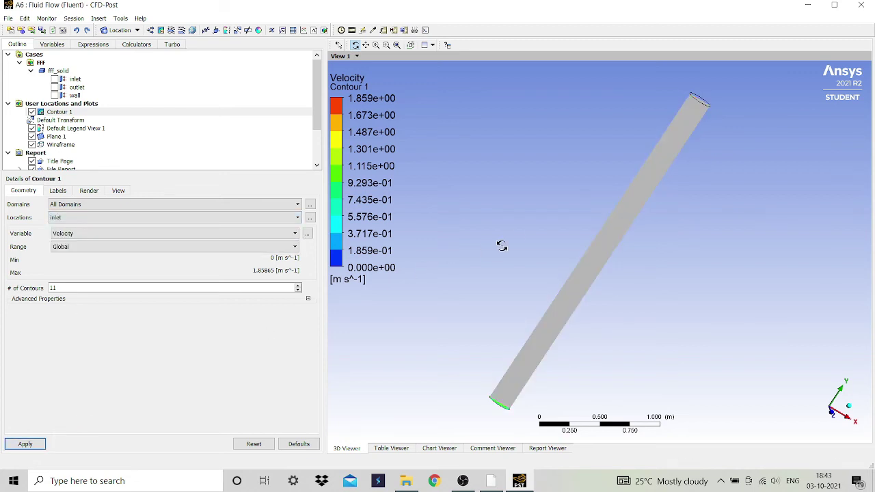
drag(501, 246, 579, 272)
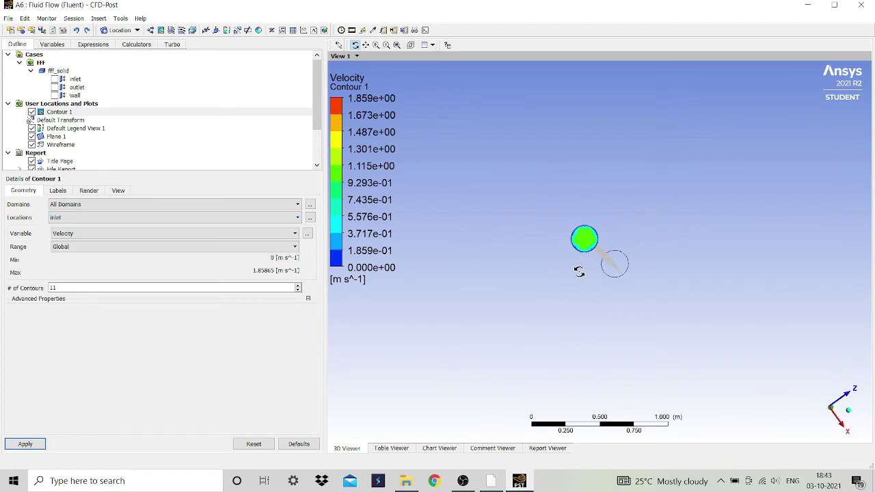
scroll(578, 267, up, 5)
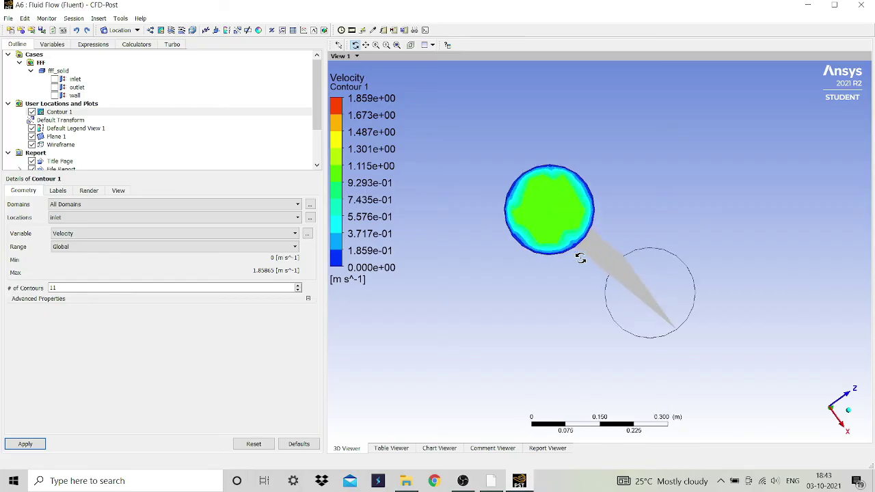
scroll(580, 256, up, 3)
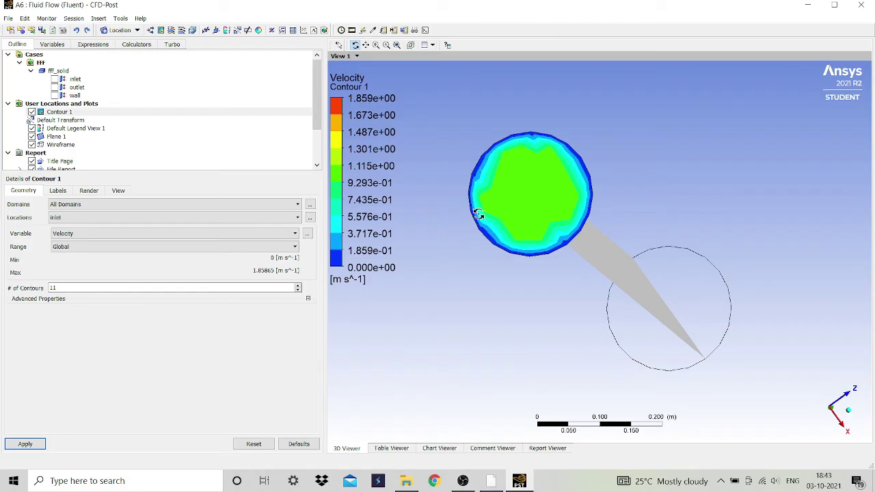
- Change the location of Contour 1 to the outlet and inspect the velocity contour on the pipe's outlet face
click(86, 218)
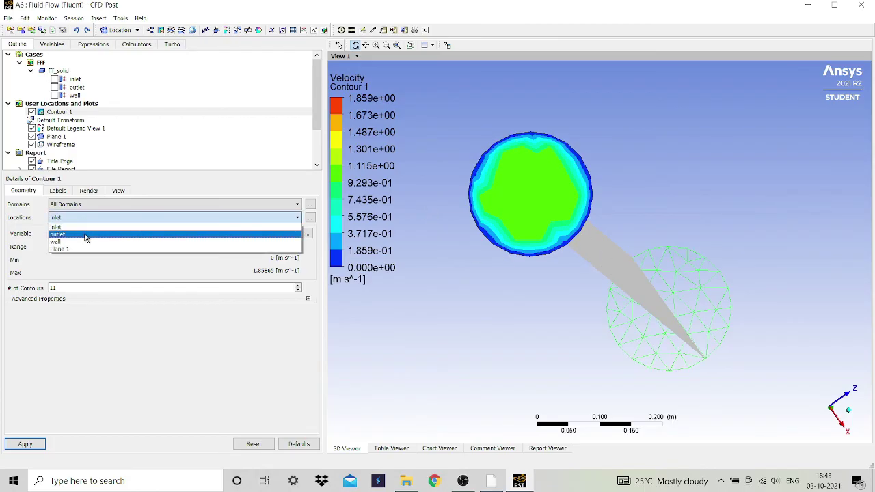
click(86, 237)
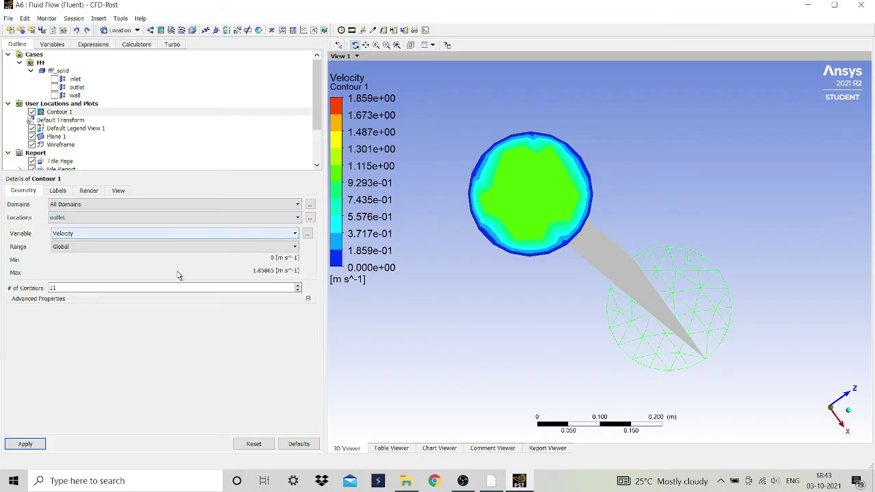
click(26, 443)
drag(809, 261, 620, 317)
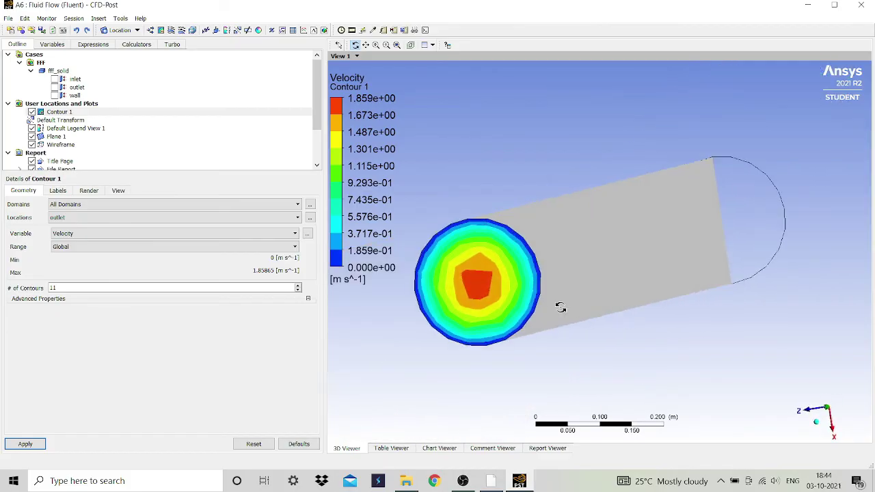
drag(416, 292, 471, 285)
drag(477, 286, 539, 246)
scroll(538, 246, down, 5)
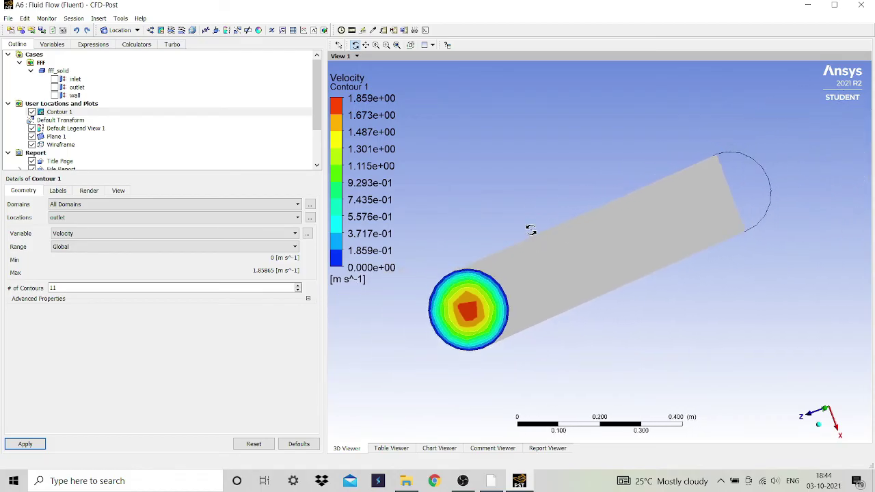
drag(531, 230, 527, 219)
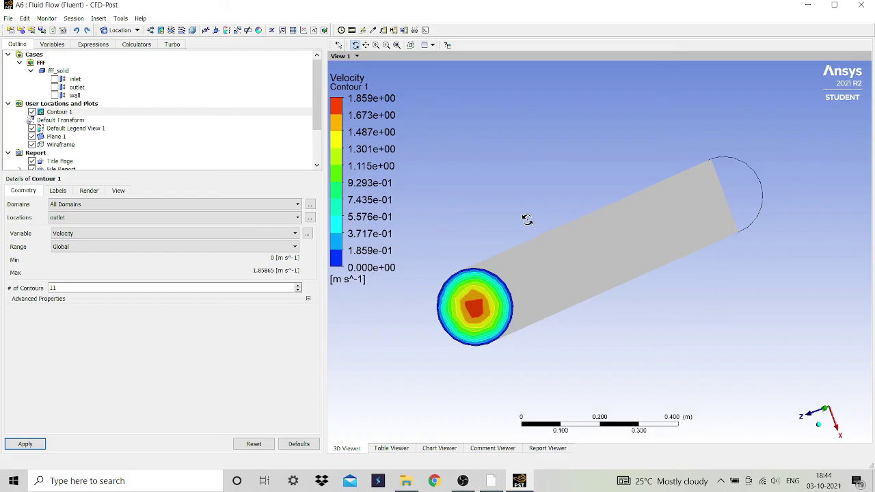